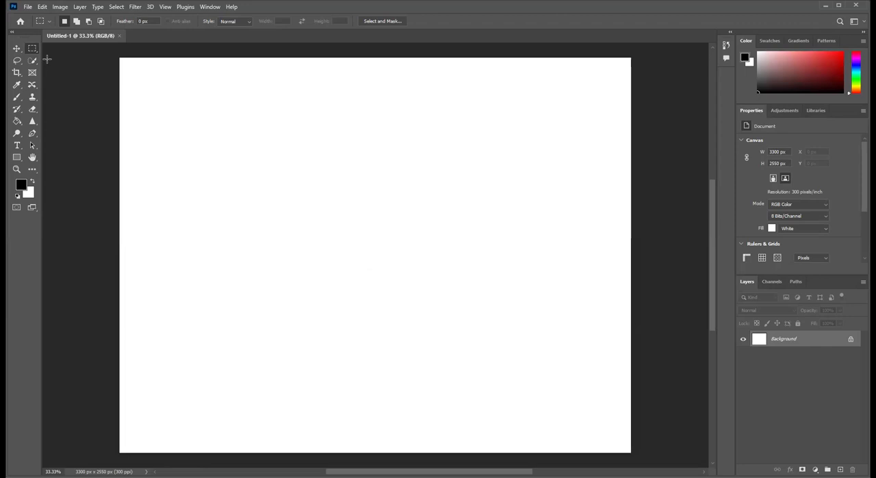
- Open the portrait image Lady1.jpg from the Downloads folder
{"action": "left_click", "coordinate": [28, 7]}
{"action": "left_click", "coordinate": [33, 24]}
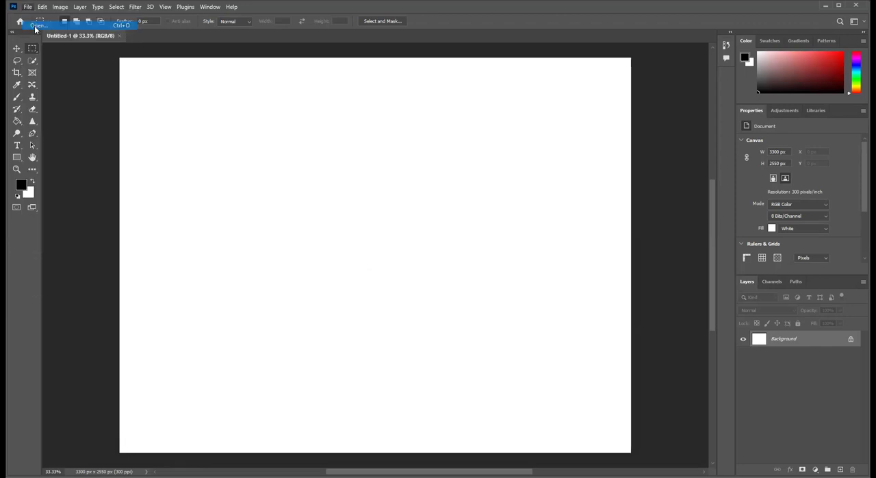
{"action": "left_click", "coordinate": [441, 151]}
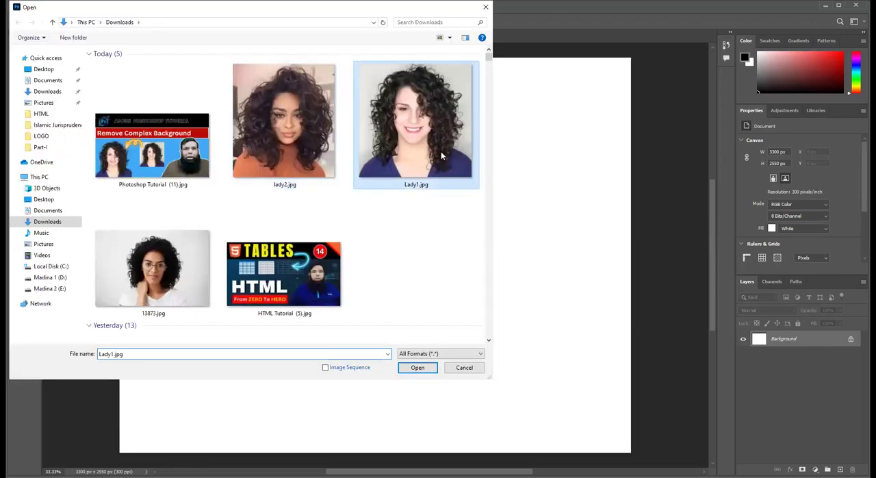
{"action": "double_click", "coordinate": [441, 151]}
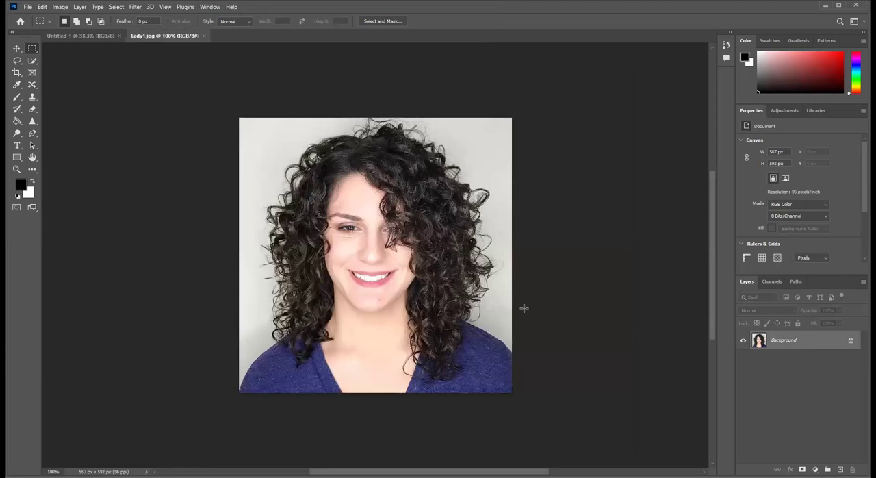
- Duplicate the portrait's Background layer and hide the original Background layer
{"action": "scroll", "coordinate": [526, 311], "scroll_direction": "left", "scroll_amount": 2}
{"action": "scroll", "coordinate": [477, 299], "scroll_direction": "up", "scroll_amount": 2}
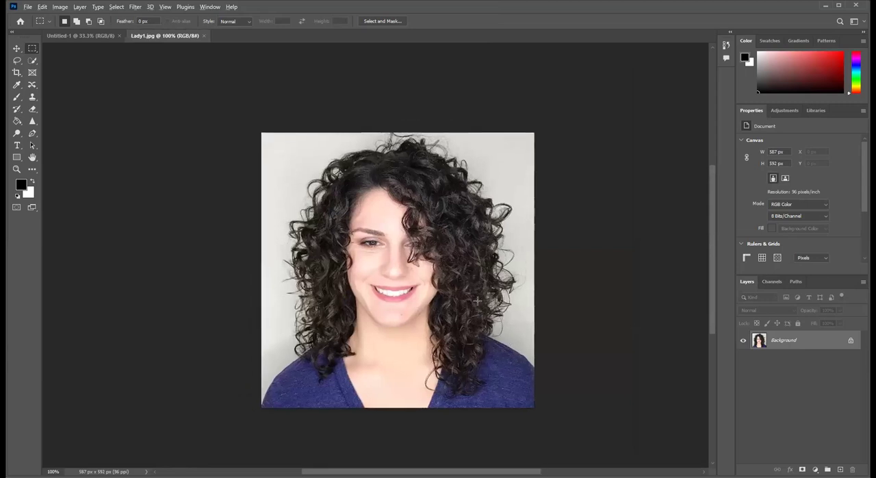
{"action": "scroll", "coordinate": [477, 300], "scroll_direction": "up", "scroll_amount": 2}
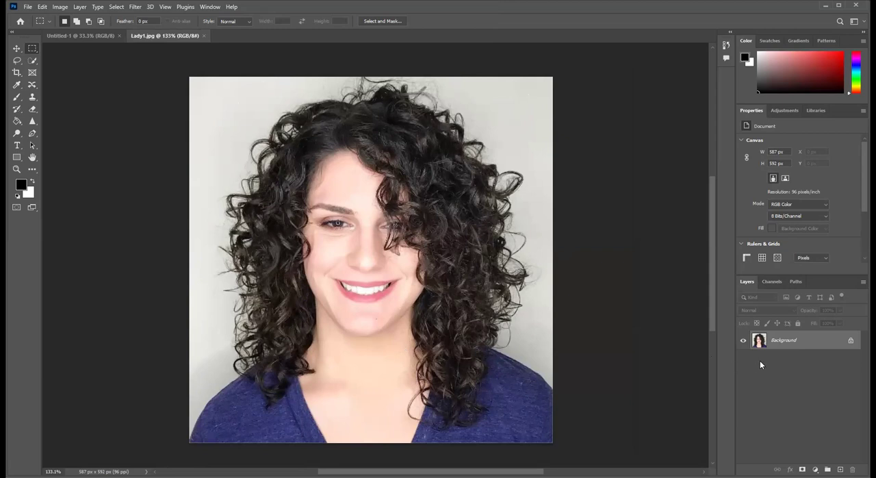
{"action": "key", "text": "ctrl+j"}
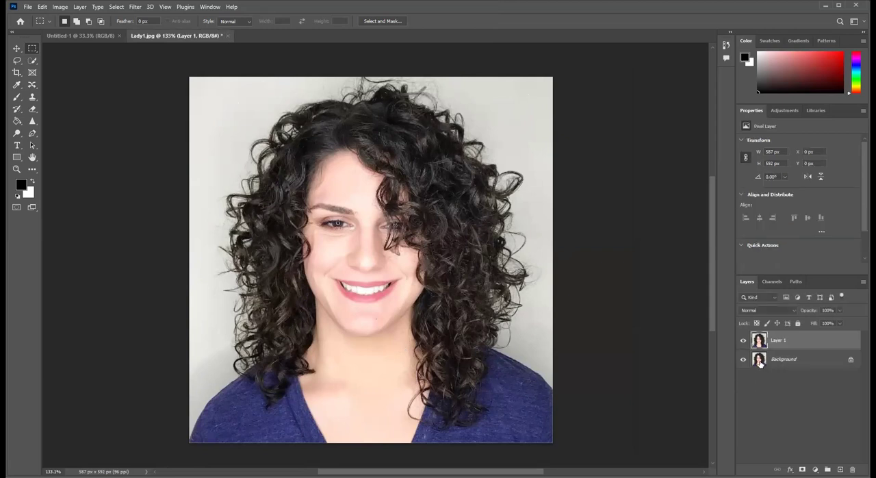
{"action": "left_click", "coordinate": [745, 361]}
- Open the sunset landscape image johannes-plenio-UewgGfZgYj0-unsplash.jpg from the Downloads folder
{"action": "left_click", "coordinate": [28, 7]}
{"action": "left_click", "coordinate": [36, 26]}
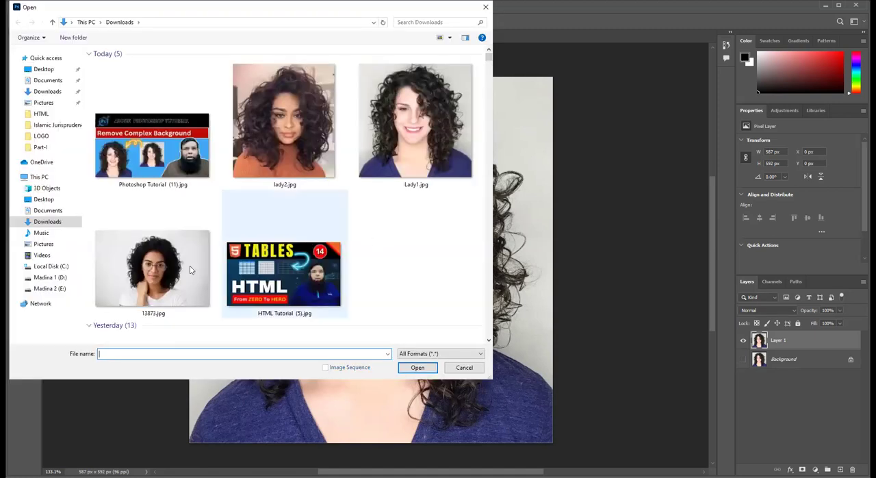
{"action": "scroll", "coordinate": [191, 269], "scroll_direction": "down", "scroll_amount": 10}
{"action": "scroll", "coordinate": [189, 269], "scroll_direction": "down", "scroll_amount": 10}
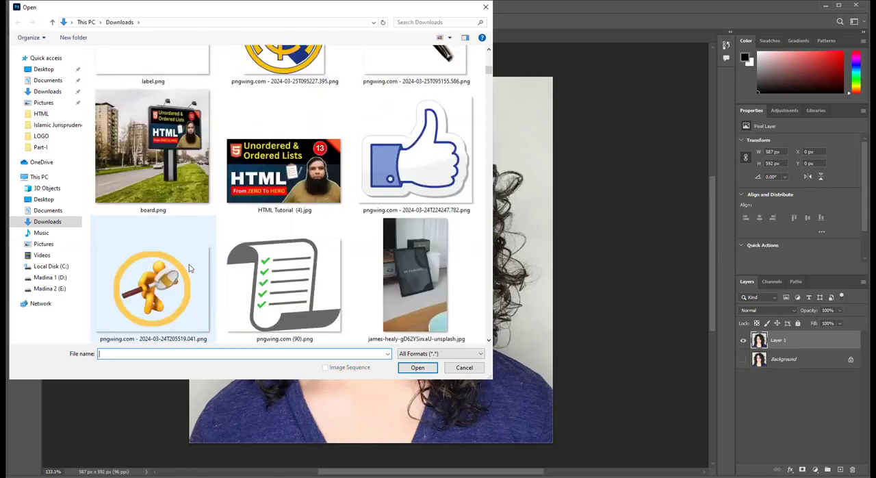
{"action": "scroll", "coordinate": [189, 264], "scroll_direction": "down", "scroll_amount": 15}
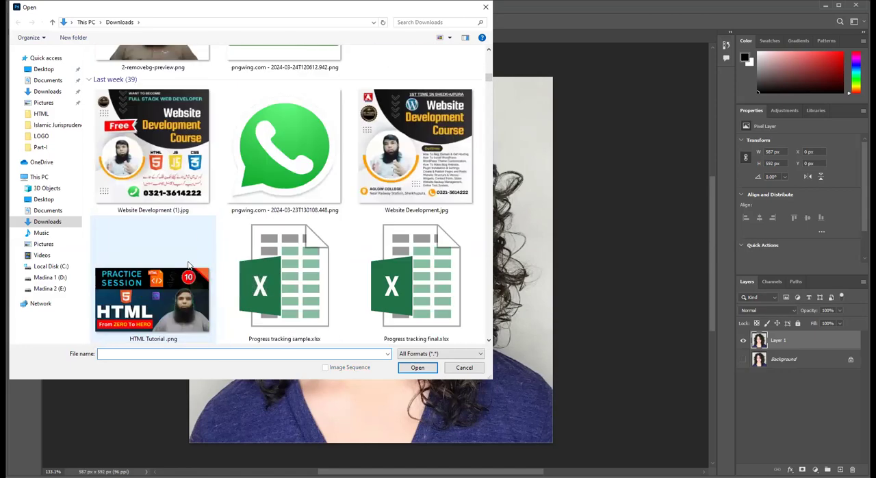
{"action": "scroll", "coordinate": [190, 265], "scroll_direction": "down", "scroll_amount": 15}
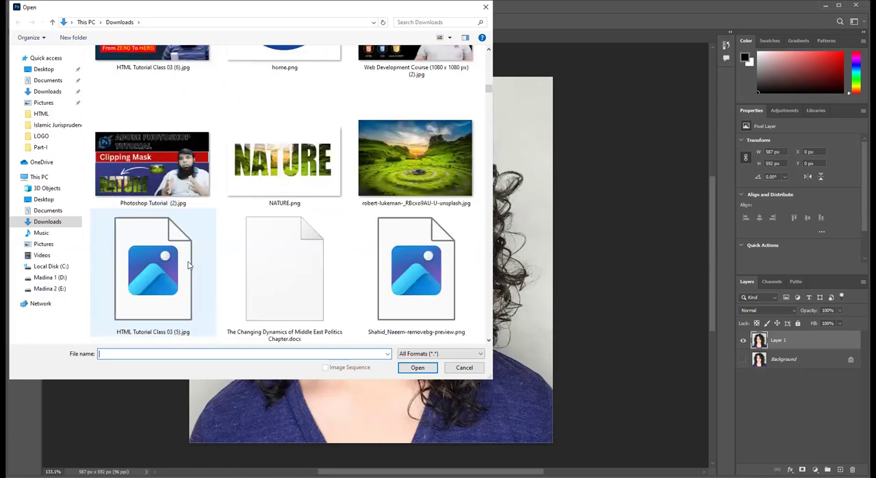
{"action": "scroll", "coordinate": [189, 265], "scroll_direction": "down", "scroll_amount": 12}
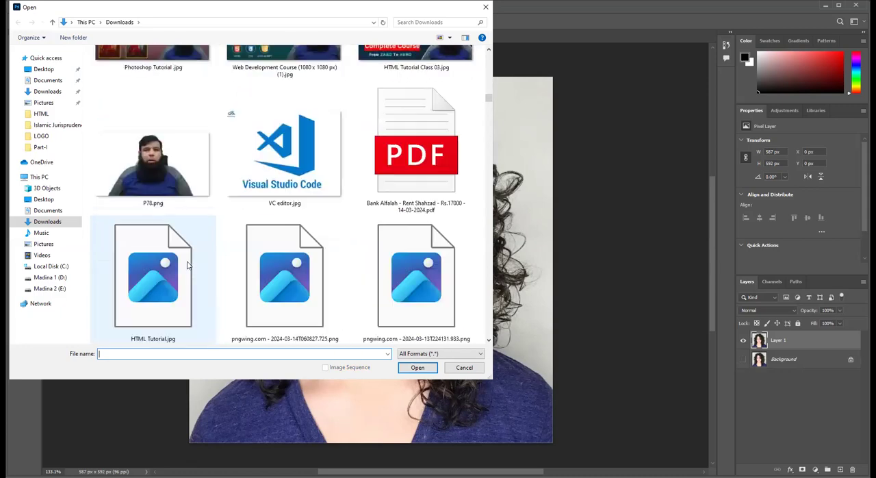
{"action": "scroll", "coordinate": [188, 262], "scroll_direction": "down", "scroll_amount": 12}
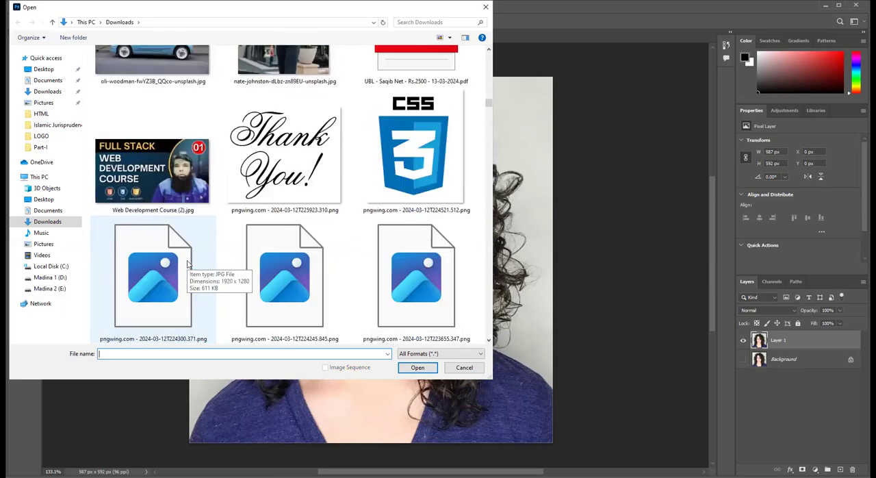
{"action": "scroll", "coordinate": [188, 264], "scroll_direction": "down", "scroll_amount": 8}
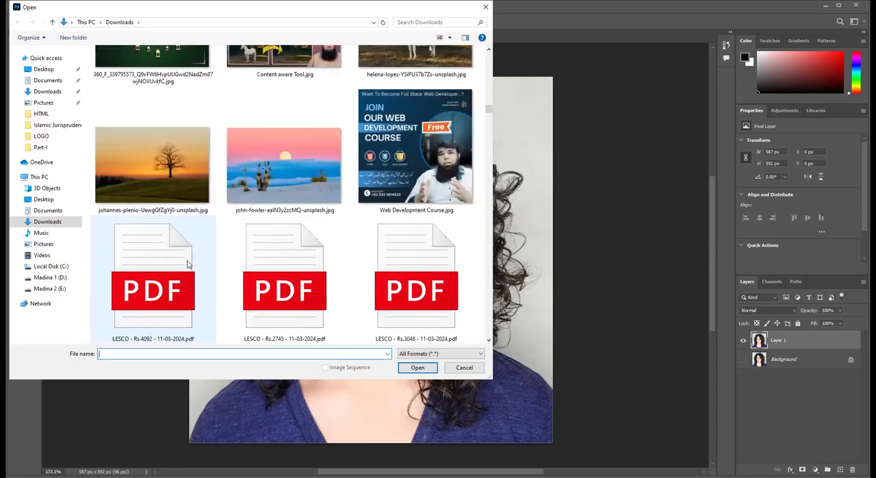
{"action": "left_click", "coordinate": [180, 277]}
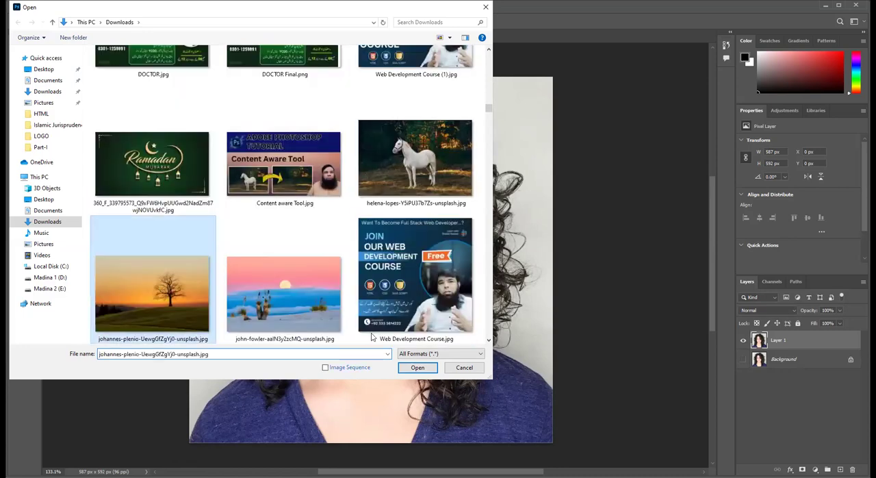
{"action": "double_click", "coordinate": [200, 244]}
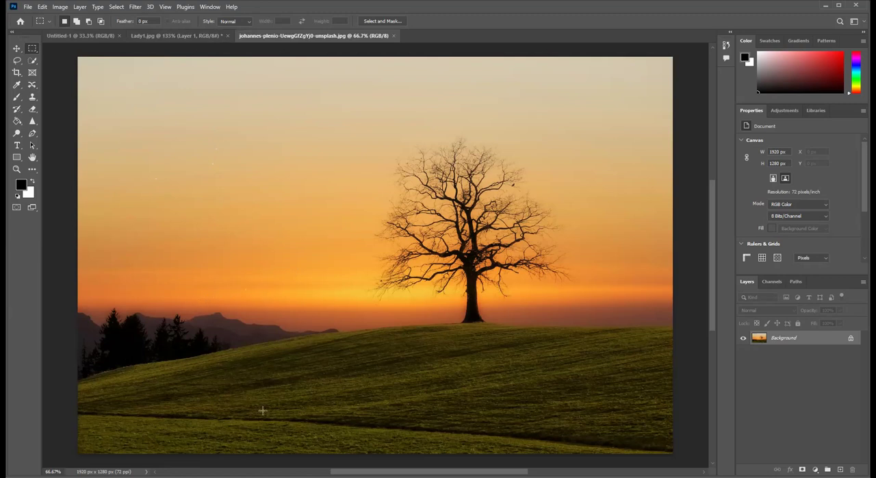
- Copy a rectangular area of hillside and sky beside the tree, about 528 by 577 px, and paste it into Lady1.jpg
{"action": "left_click_drag", "start_coordinate": [205, 259], "coordinate": [368, 436]}
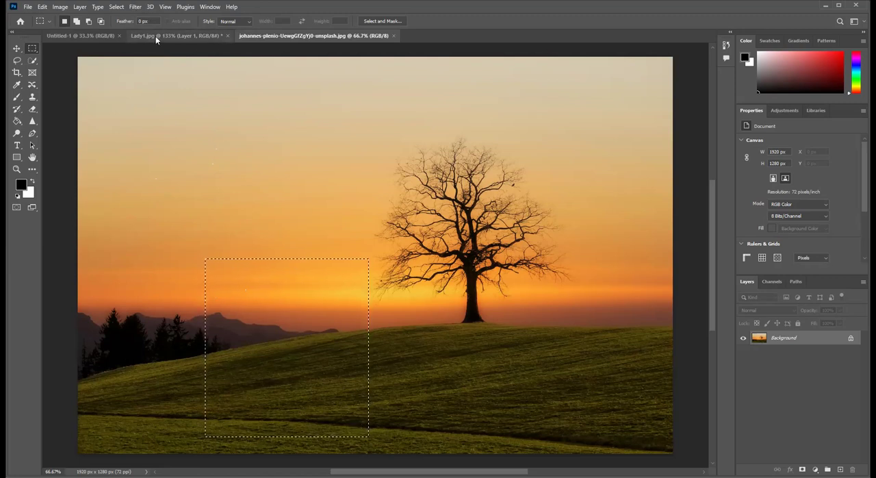
{"action": "left_click", "coordinate": [156, 36]}
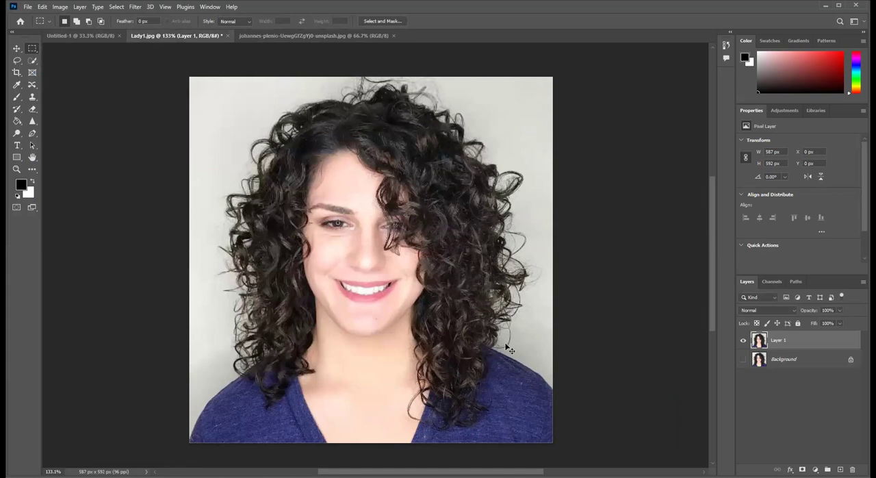
{"action": "key", "text": "ctrl+v"}
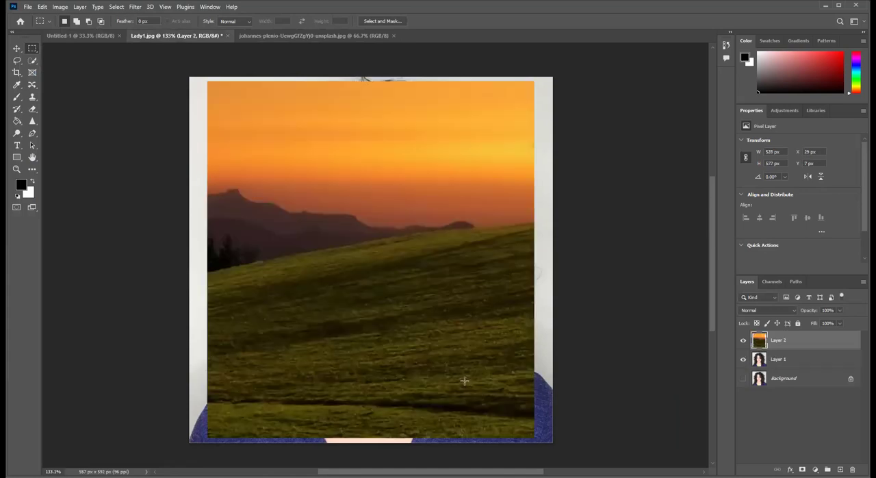
- Scale the pasted sunset layer to about 112% so it covers the whole canvas, and move Layer 1 above it
{"action": "key", "text": "ctrl+t"}
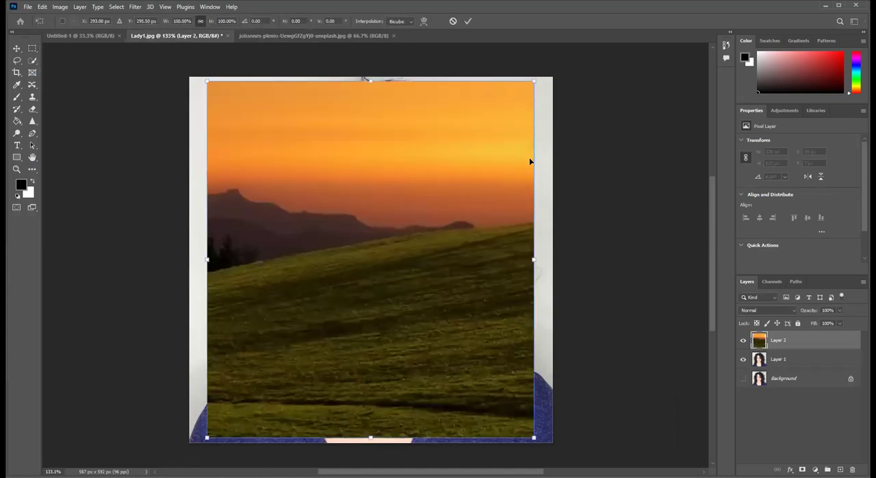
{"action": "left_click_drag", "start_coordinate": [533, 81], "coordinate": [565, 77]}
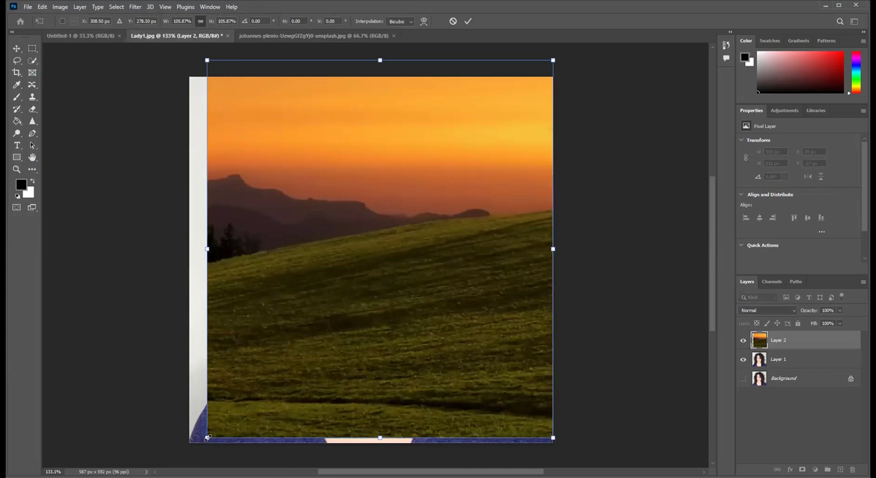
{"action": "left_click_drag", "start_coordinate": [207, 437], "coordinate": [188, 458]}
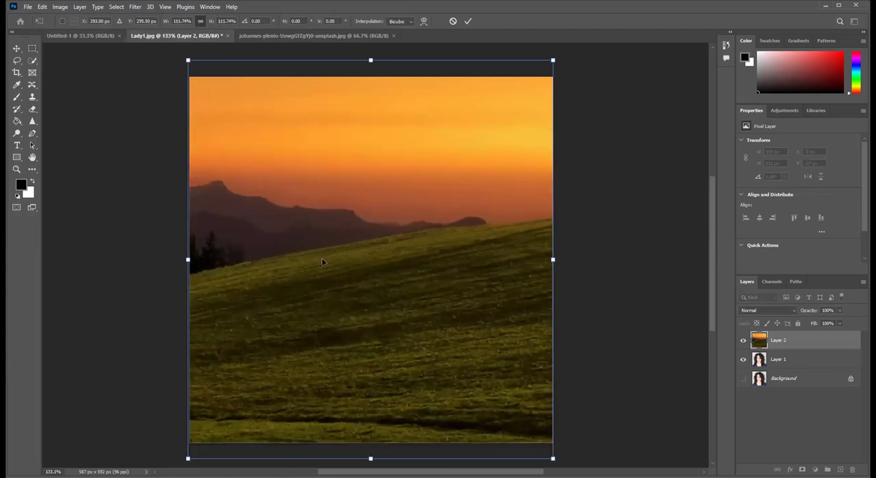
{"action": "left_click", "coordinate": [468, 21]}
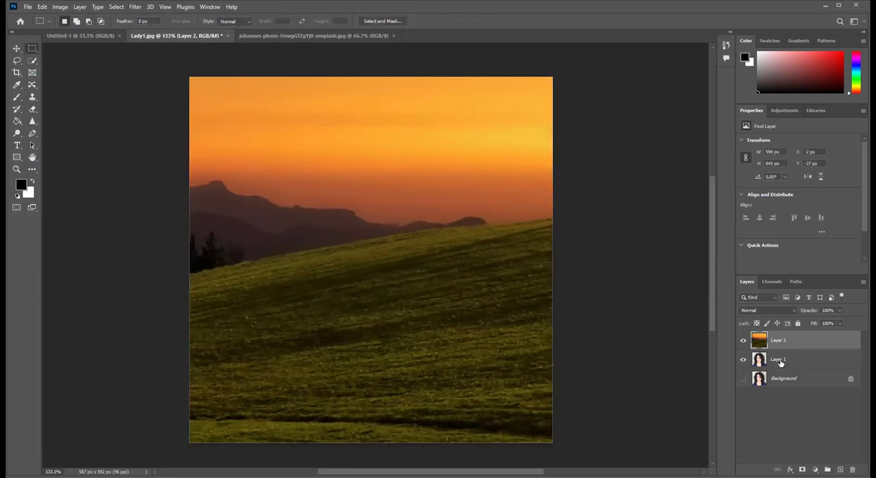
{"action": "left_click_drag", "start_coordinate": [781, 363], "coordinate": [780, 335]}
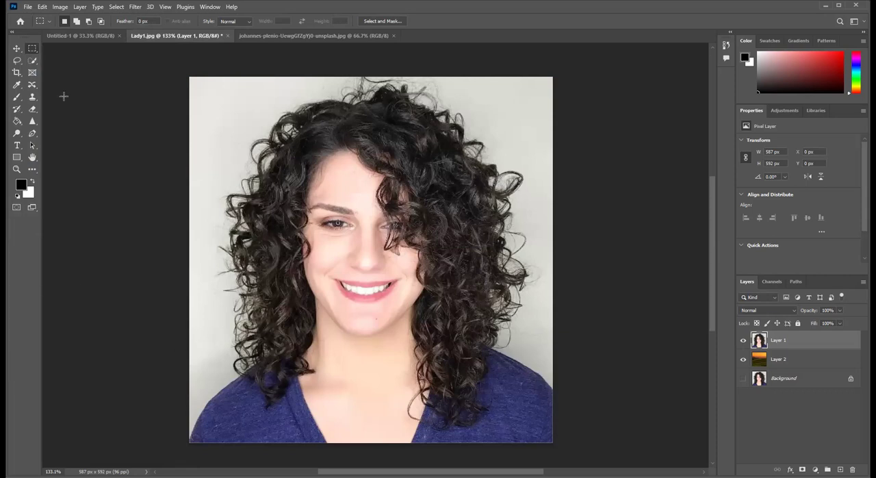
- Activate the Rectangular Marquee Tool and open the Select and Mask workspace for Layer 1
{"action": "left_click", "coordinate": [16, 48]}
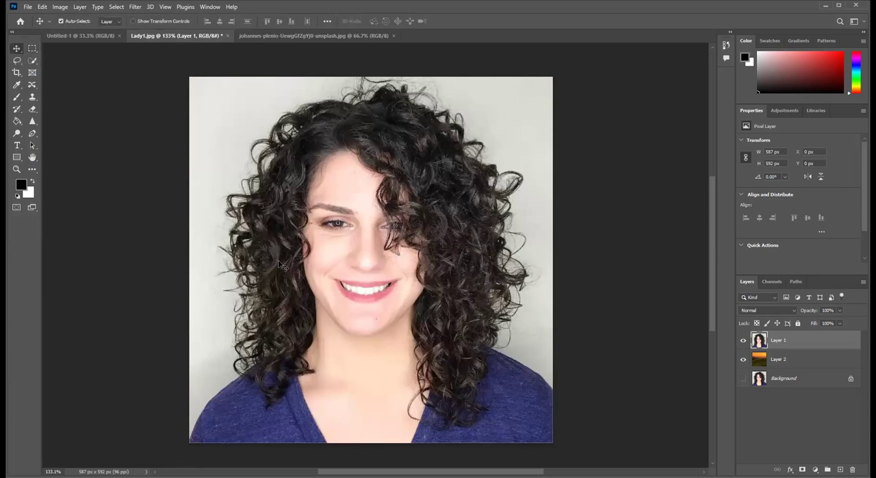
{"action": "left_click", "coordinate": [33, 50]}
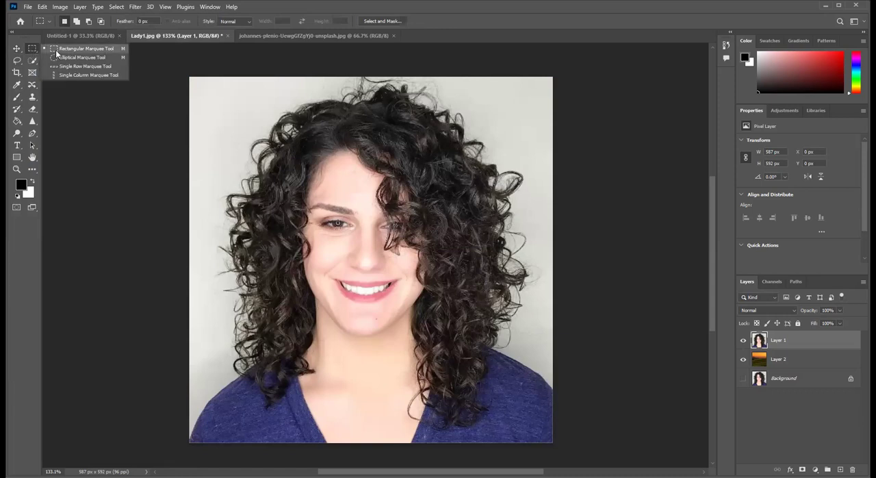
{"action": "left_click", "coordinate": [57, 52]}
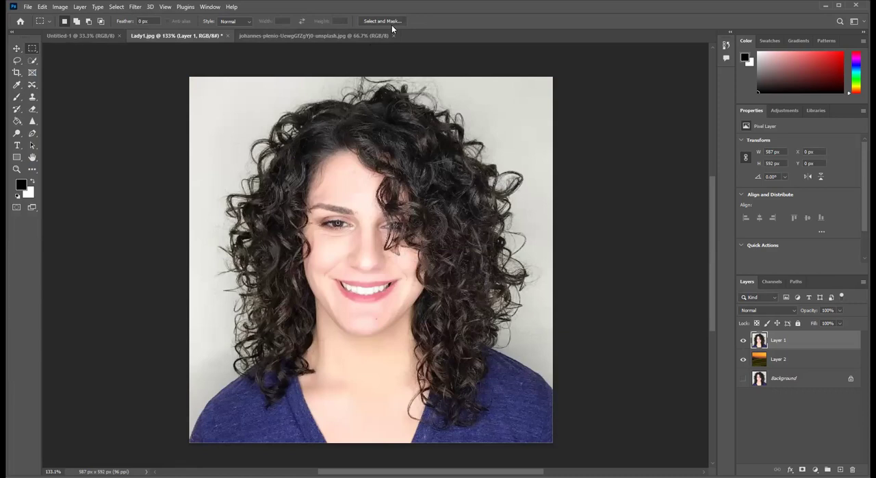
{"action": "left_click", "coordinate": [17, 49]}
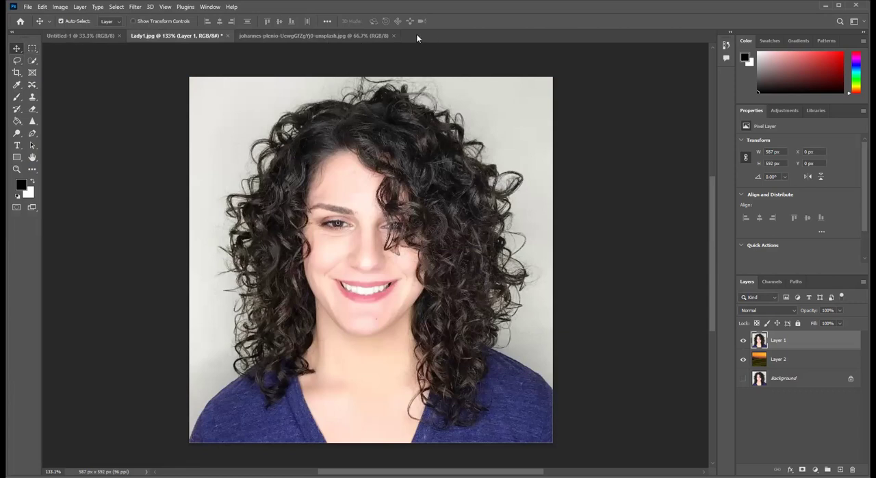
{"action": "left_click", "coordinate": [33, 49]}
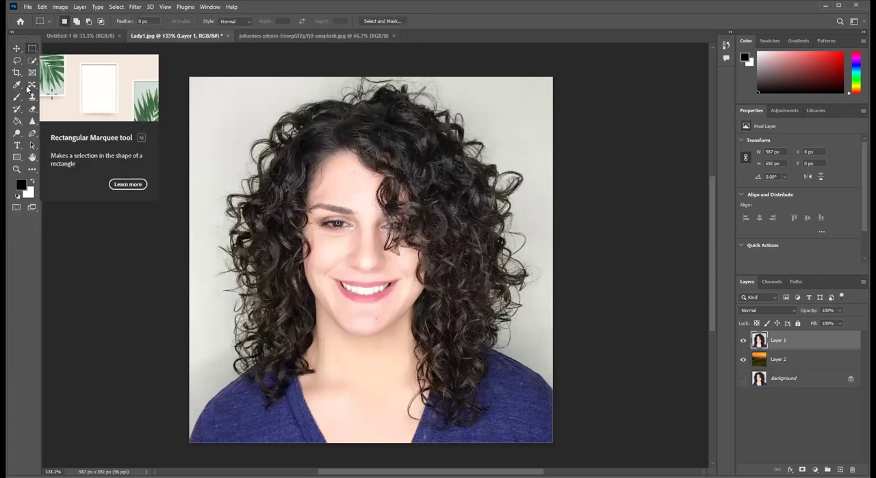
{"action": "left_click", "coordinate": [383, 21]}
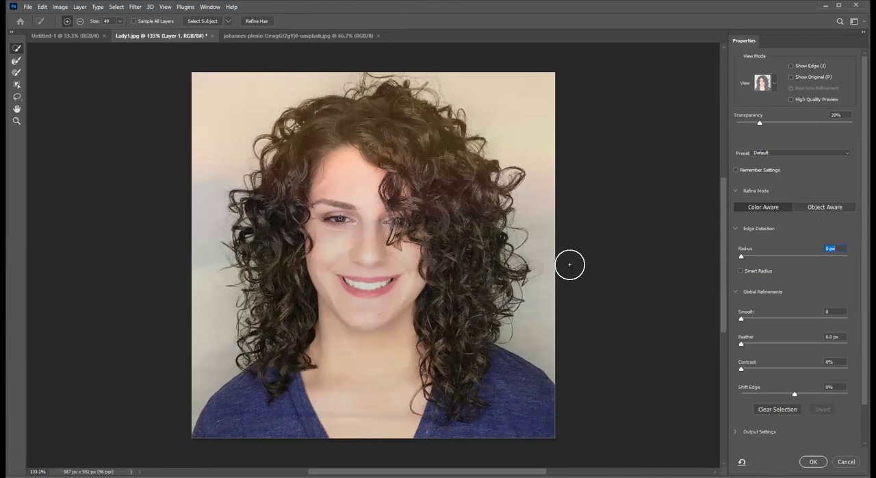
- Preview the Onion Skin view at 100% and 0% transparency, and switch the view mode to Overlay
{"action": "left_click_drag", "start_coordinate": [760, 122], "coordinate": [858, 130]}
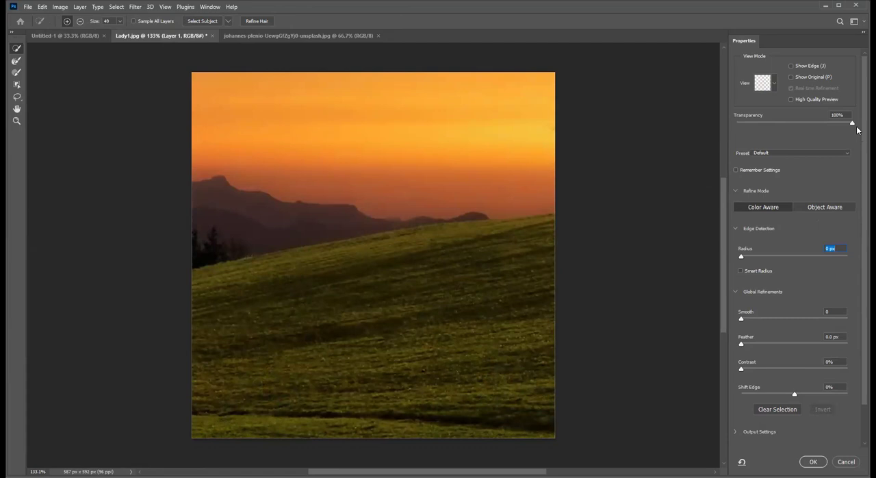
{"action": "left_click_drag", "start_coordinate": [857, 130], "coordinate": [726, 121]}
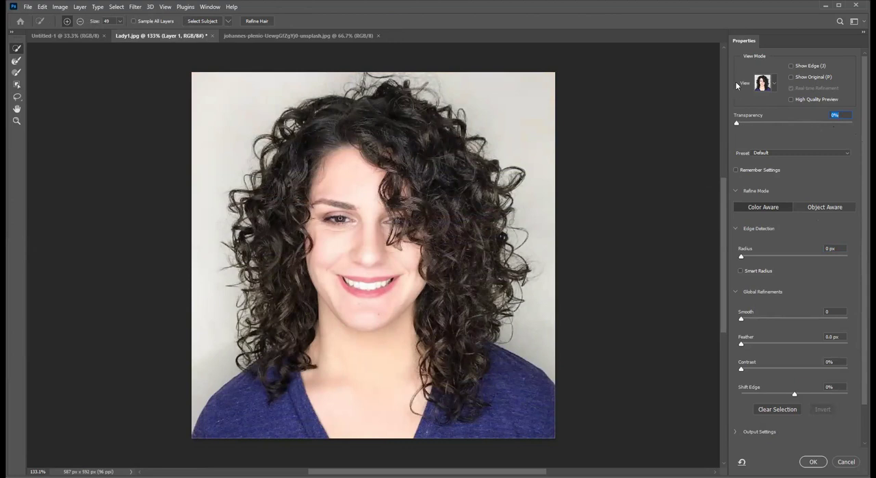
{"action": "left_click", "coordinate": [774, 84]}
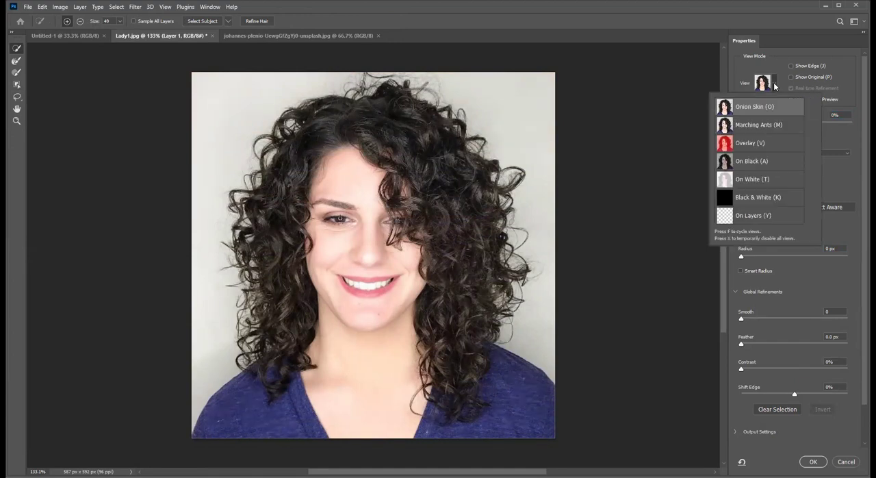
{"action": "left_click", "coordinate": [763, 146]}
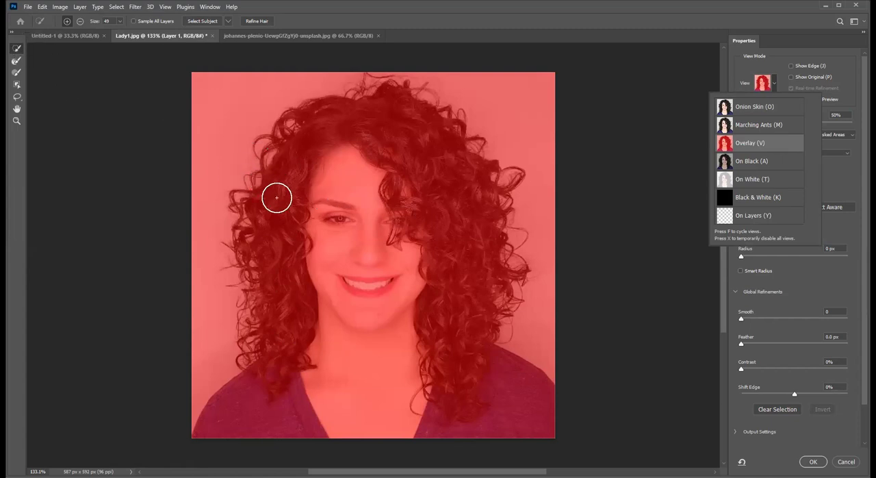
- Set the Quick Selection brush size to 30 and select the woman's face, neck, left-side hair and left shoulder
{"action": "left_click_drag", "start_coordinate": [119, 21], "coordinate": [117, 33]}
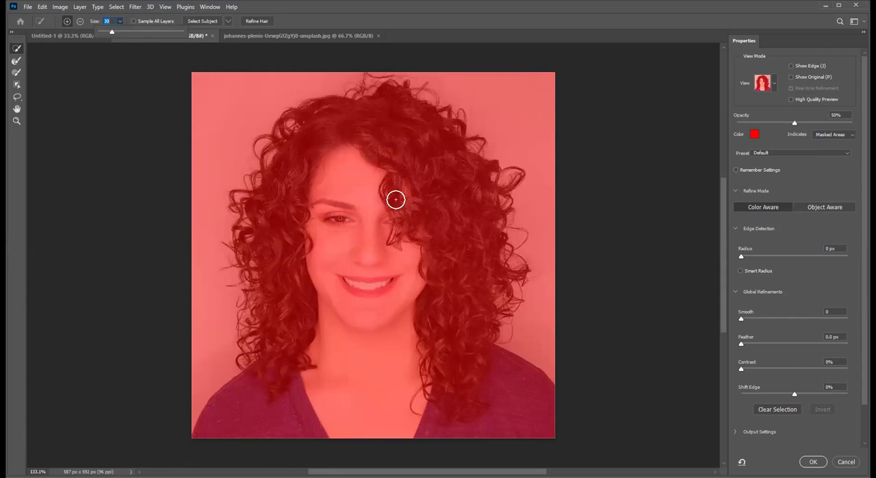
{"action": "left_click", "coordinate": [348, 114]}
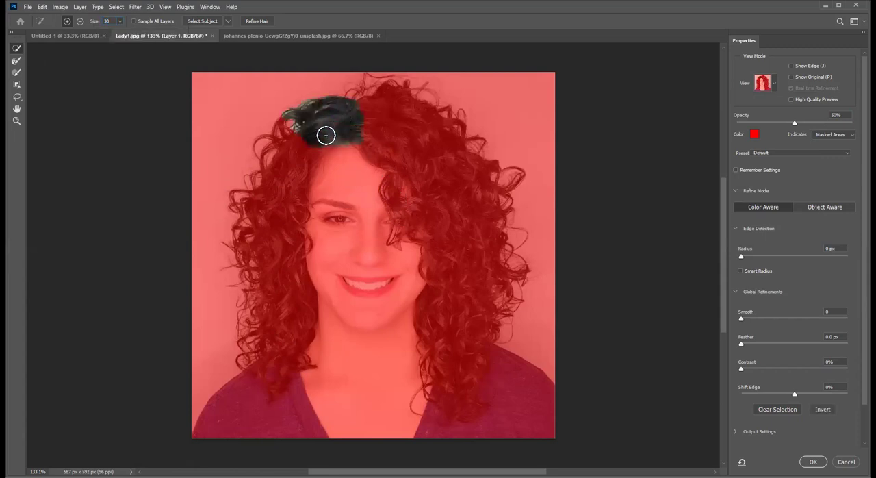
{"action": "left_click", "coordinate": [359, 163]}
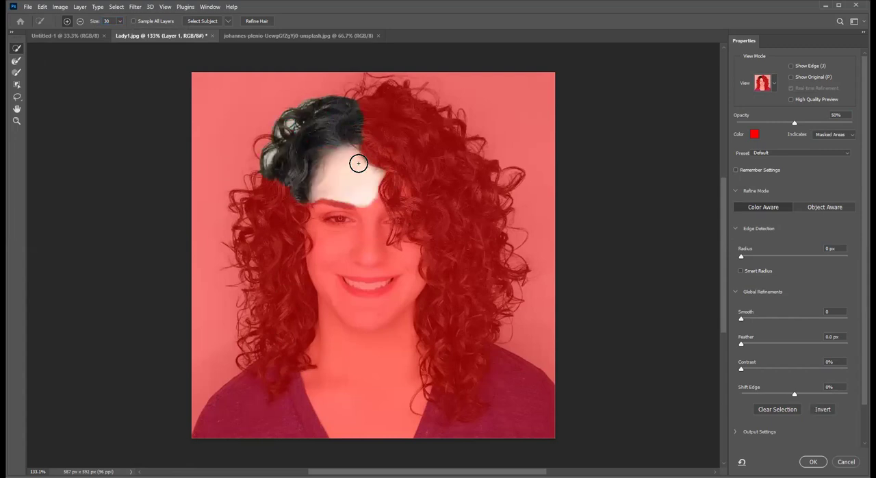
{"action": "left_click", "coordinate": [355, 228]}
{"action": "left_click", "coordinate": [349, 301]}
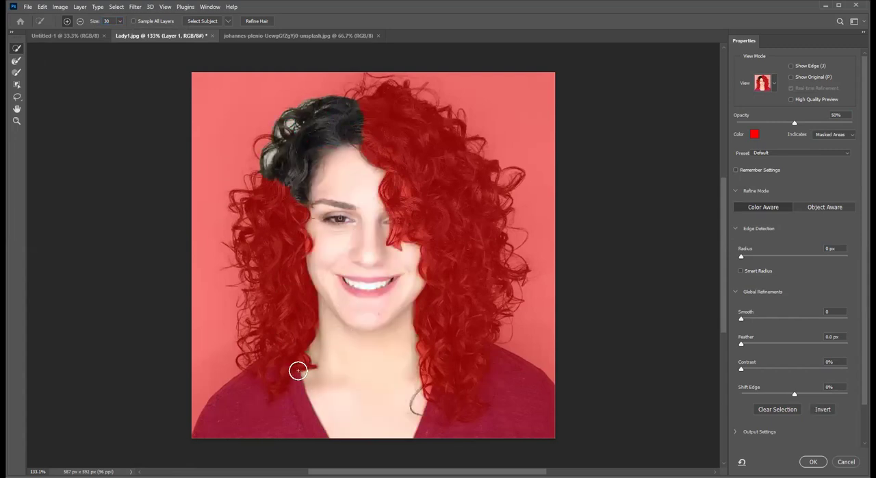
{"action": "left_click", "coordinate": [274, 391]}
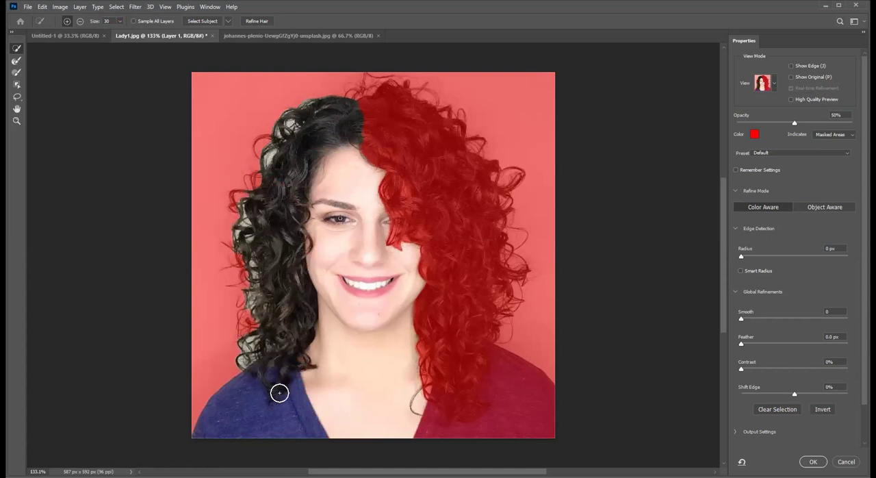
- Add the hair from the crown down the right side and the right shoulder to the selection
{"action": "left_click", "coordinate": [415, 131]}
{"action": "left_click", "coordinate": [447, 171]}
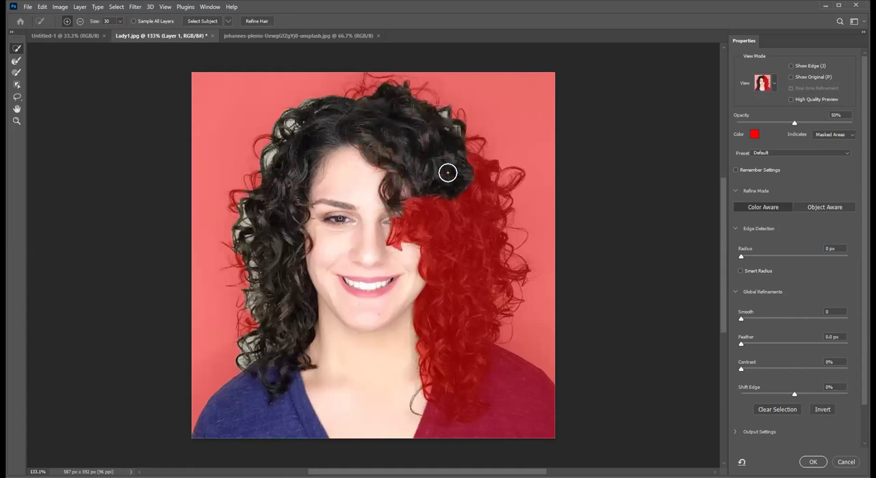
{"action": "left_click", "coordinate": [475, 212]}
{"action": "left_click", "coordinate": [466, 254]}
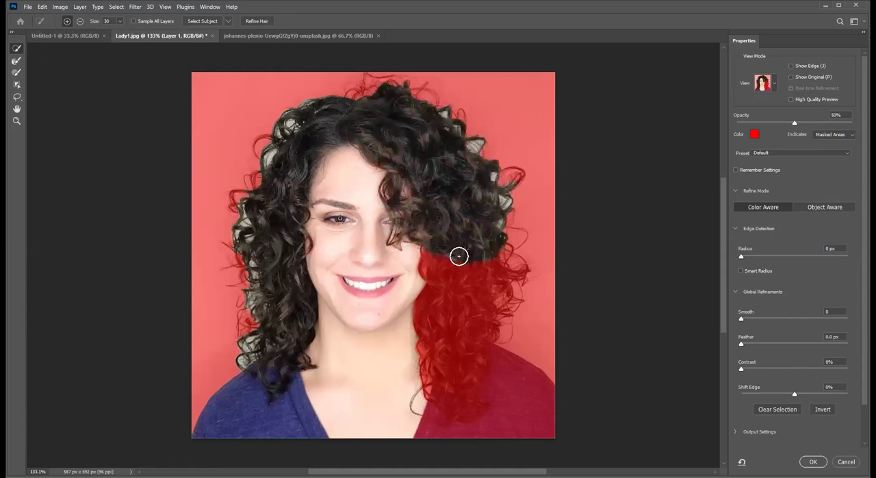
{"action": "left_click", "coordinate": [460, 292]}
{"action": "left_click", "coordinate": [453, 313]}
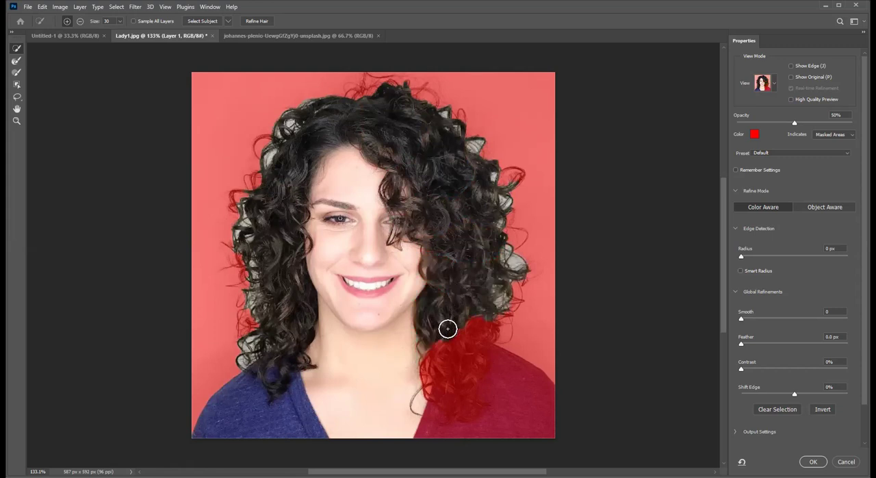
{"action": "left_click", "coordinate": [460, 356]}
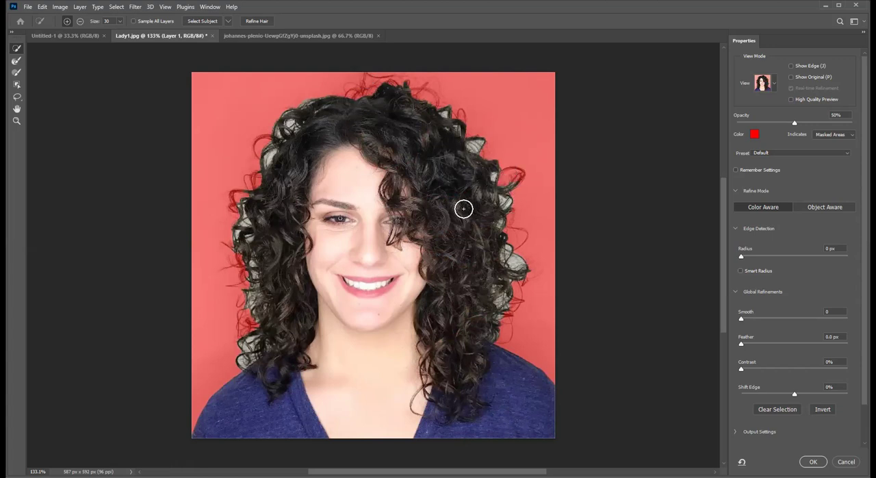
- Reduce the brush size to 10 and add the stray curls on both sides and at the crown to the selection
{"action": "key", "text": "bracketleft"}
{"action": "key", "text": "bracketleft"}
{"action": "left_click", "coordinate": [249, 322]}
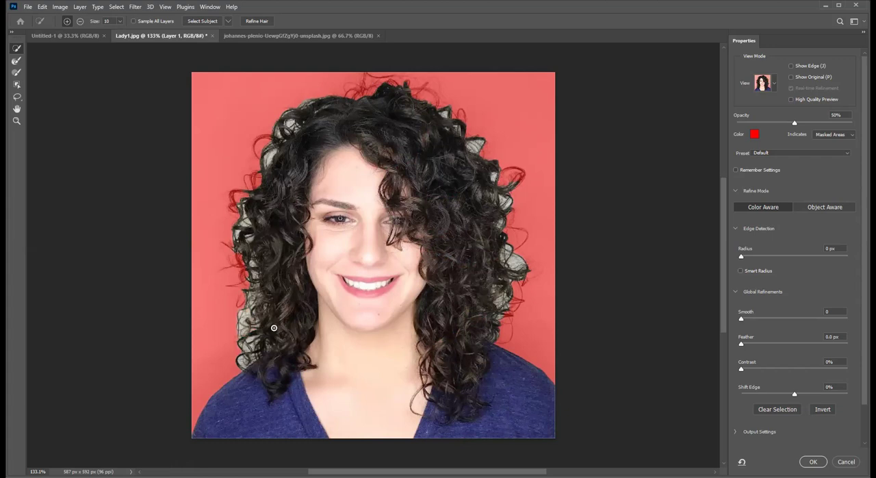
{"action": "left_click", "coordinate": [373, 89]}
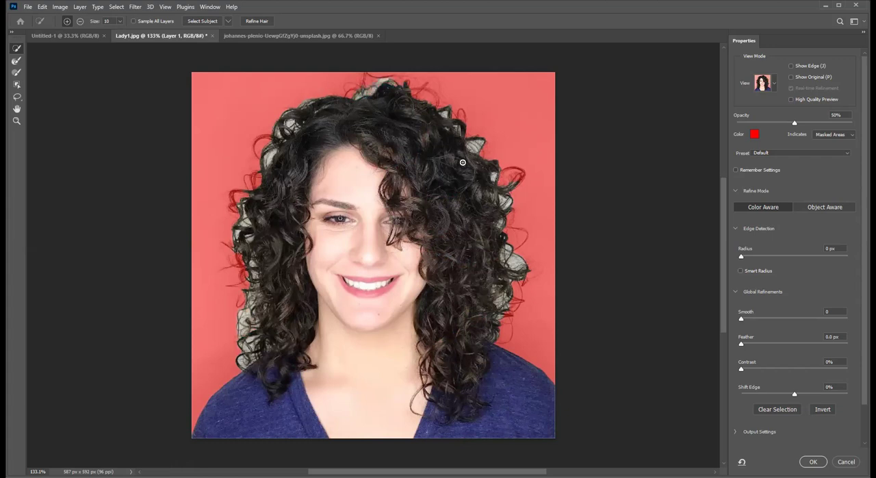
{"action": "left_click", "coordinate": [522, 175]}
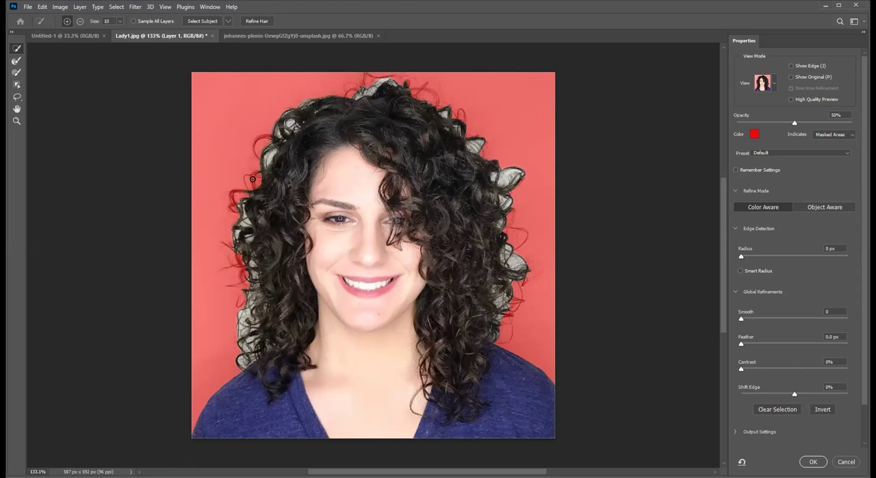
{"action": "left_click_drag", "start_coordinate": [252, 188], "coordinate": [244, 193]}
{"action": "left_click_drag", "start_coordinate": [247, 207], "coordinate": [234, 205]}
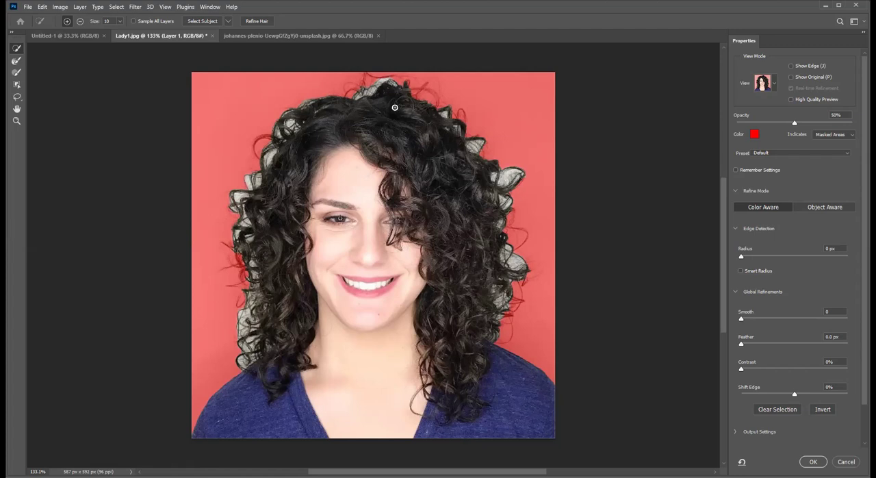
- Switch the view mode to Black & White and examine the mask edge along the hair
{"action": "left_click", "coordinate": [776, 84]}
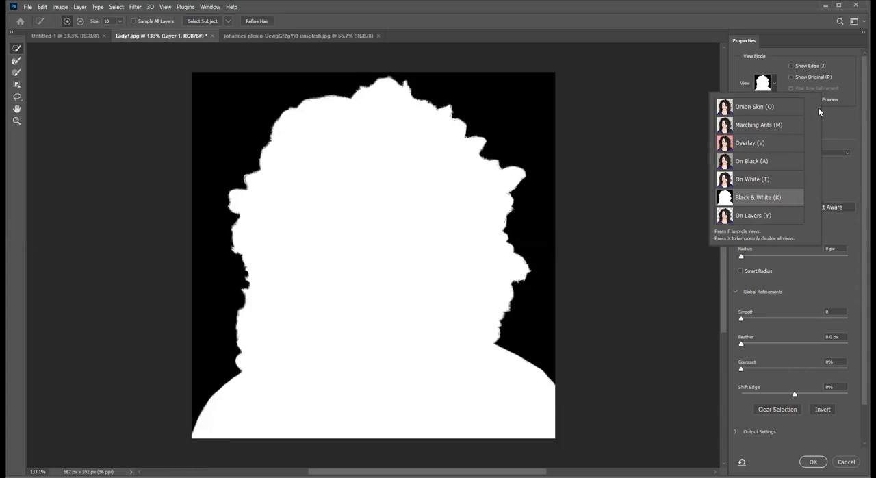
{"action": "left_click", "coordinate": [842, 126]}
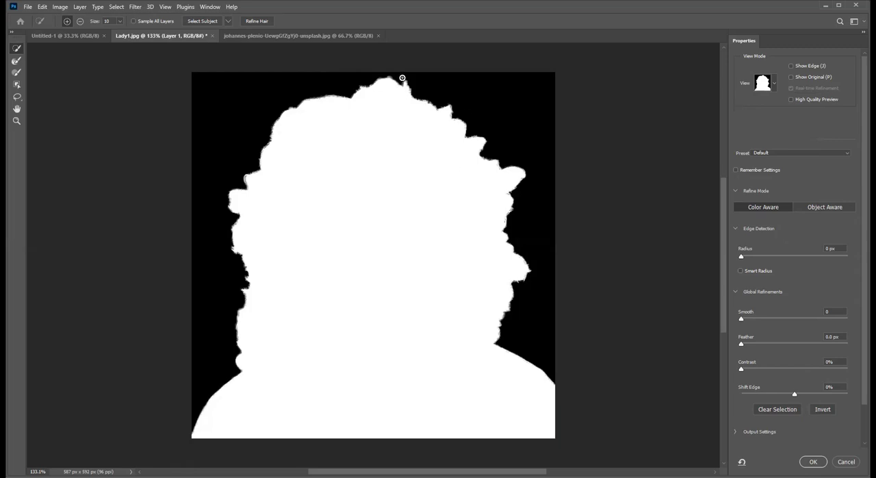
{"action": "scroll", "coordinate": [438, 91], "scroll_direction": "up", "scroll_amount": 5, "text": "alt"}
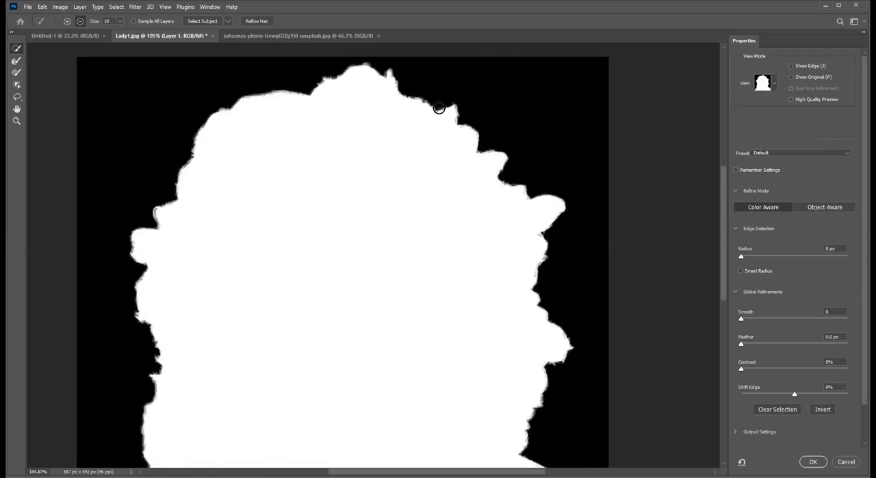
{"action": "scroll", "coordinate": [418, 137], "scroll_direction": "down", "scroll_amount": 1, "text": "alt"}
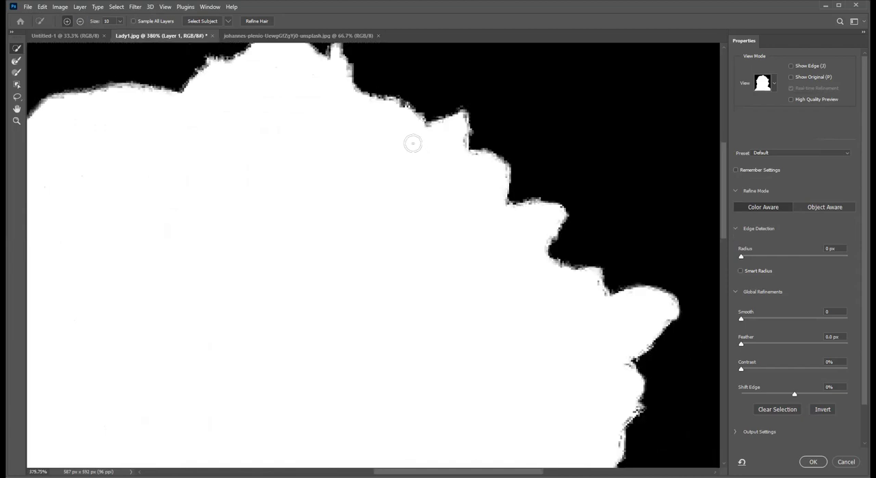
{"action": "left_click_drag", "start_coordinate": [397, 205], "coordinate": [409, 263]}
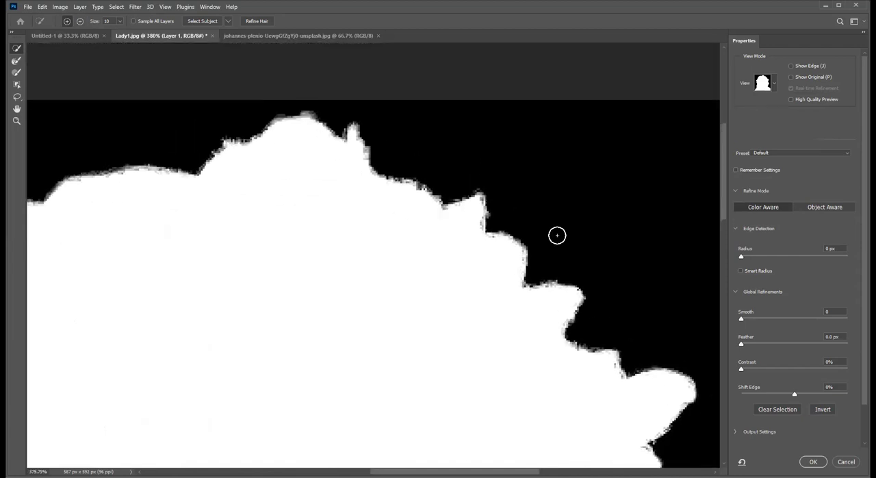
- Try edge detection radii of 4 px and 27 px, and set the radius to 250 px
{"action": "left_click_drag", "start_coordinate": [743, 258], "coordinate": [765, 258]}
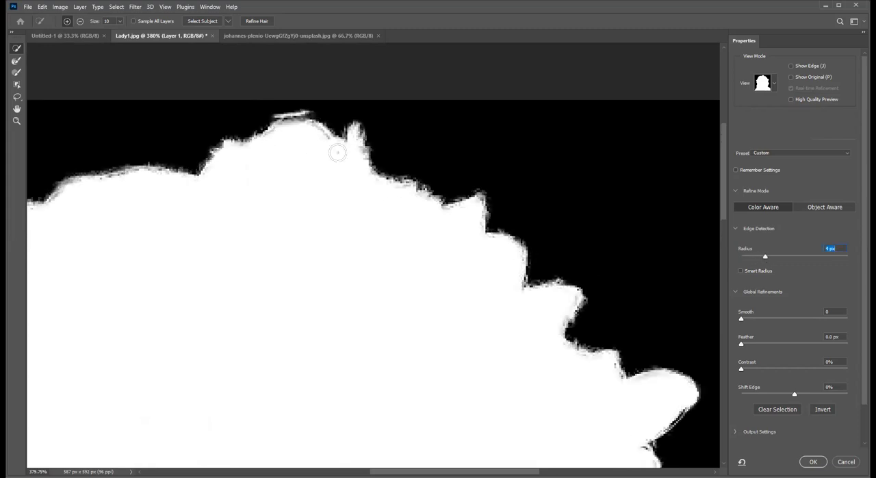
{"action": "left_click_drag", "start_coordinate": [766, 258], "coordinate": [795, 256]}
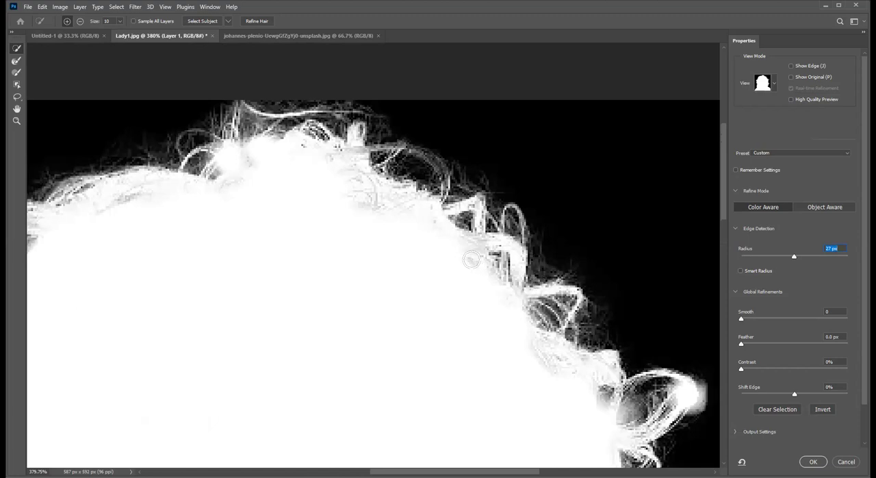
{"action": "left_click_drag", "start_coordinate": [481, 288], "coordinate": [329, 178]}
{"action": "left_click_drag", "start_coordinate": [404, 307], "coordinate": [443, 154]}
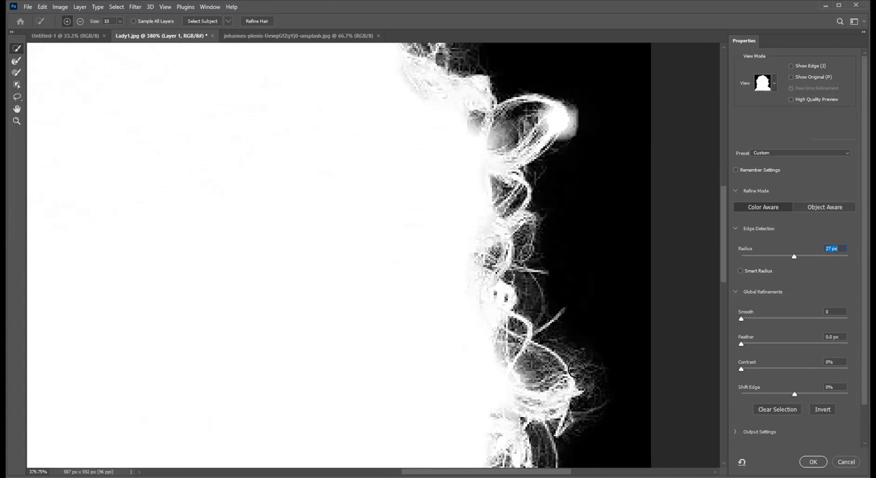
{"action": "left_click_drag", "start_coordinate": [791, 256], "coordinate": [853, 256]}
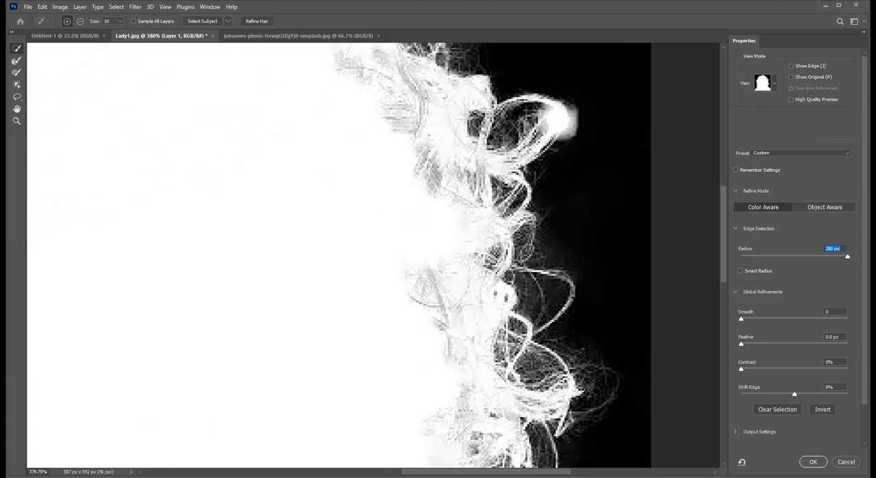
- Switch the view mode to Onion Skin and set its transparency to 100%
{"action": "key", "text": "ctrl+0"}
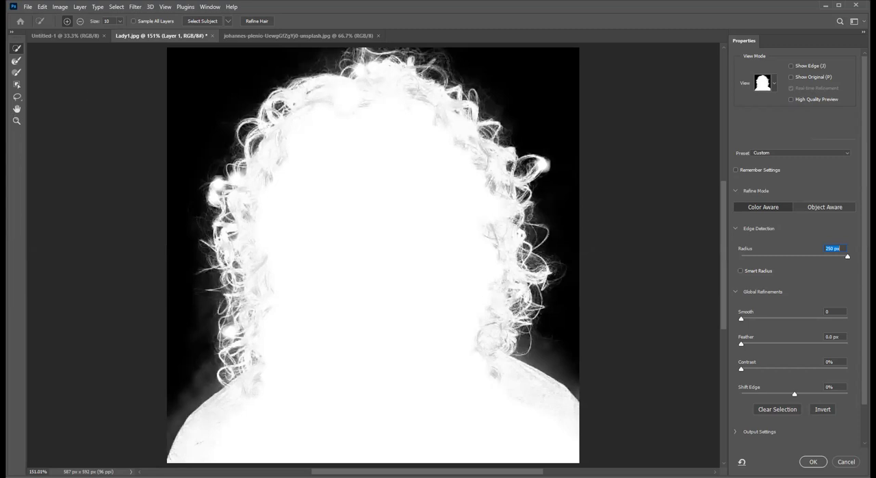
{"action": "left_click", "coordinate": [772, 84]}
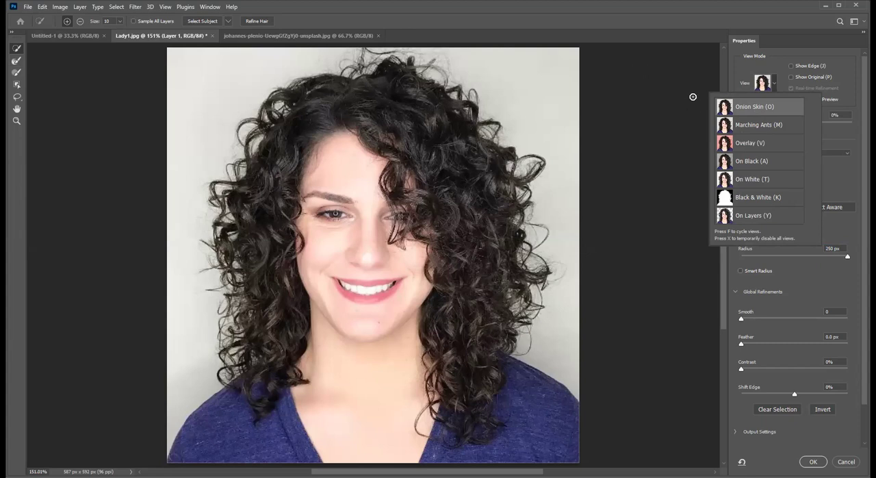
{"action": "left_click", "coordinate": [615, 78]}
{"action": "left_click_drag", "start_coordinate": [736, 123], "coordinate": [859, 126]}
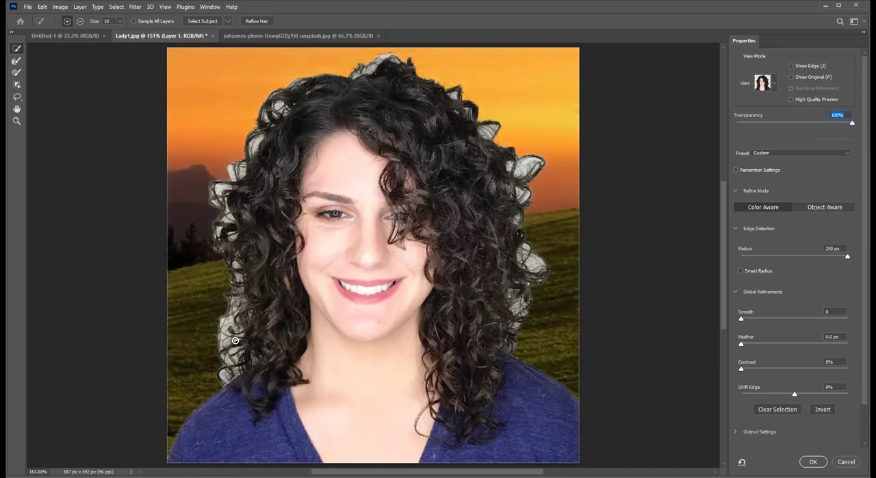
- Activate the Refine Edge Brush at 27 px with lower hardness and brush over the curl edges on the right side and crown
{"action": "left_click", "coordinate": [17, 63]}
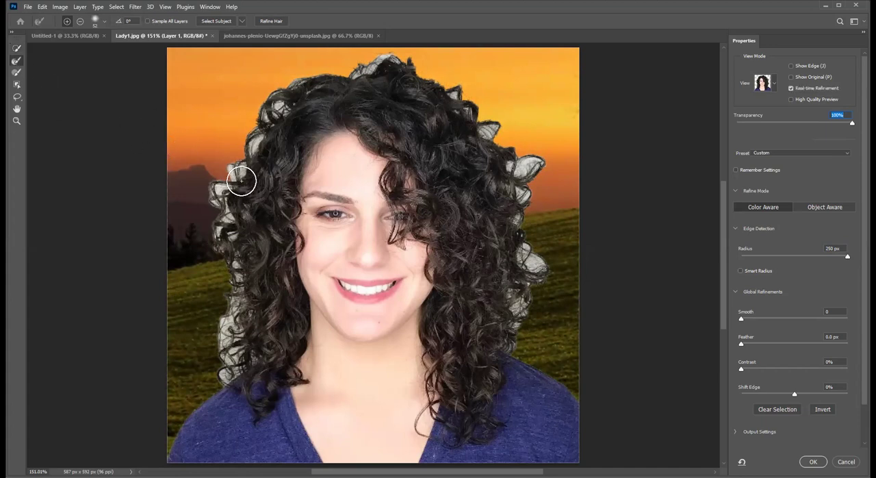
{"action": "left_click", "coordinate": [103, 22]}
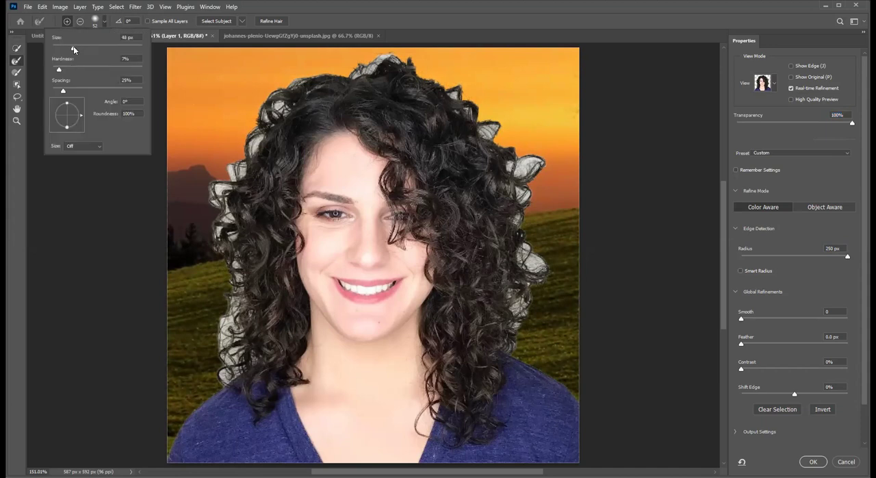
{"action": "left_click_drag", "start_coordinate": [66, 47], "coordinate": [64, 47]}
{"action": "left_click_drag", "start_coordinate": [77, 78], "coordinate": [55, 72]}
{"action": "left_click", "coordinate": [494, 362]}
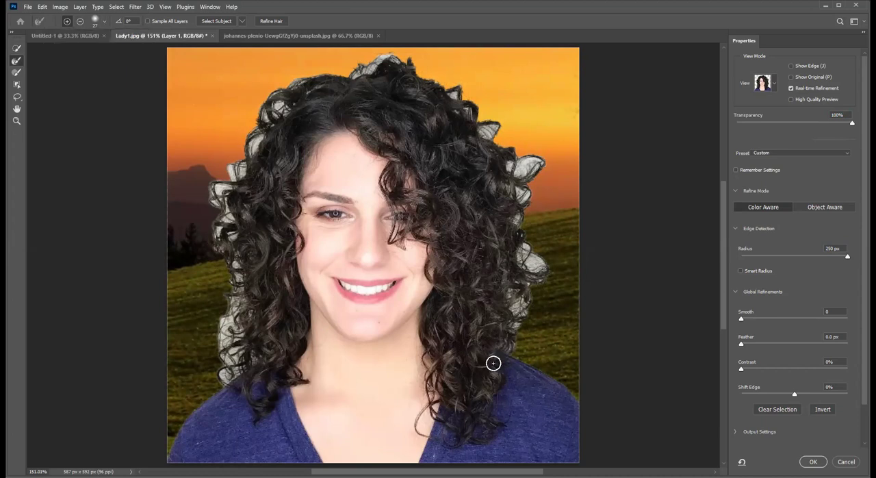
{"action": "left_click", "coordinate": [533, 264]}
{"action": "left_click_drag", "start_coordinate": [391, 59], "coordinate": [284, 90]}
- Set the Refine Edge Brush hardness to 49% and brush down the outer edge of the left-side hair
{"action": "left_click", "coordinate": [105, 22]}
{"action": "left_click_drag", "start_coordinate": [56, 70], "coordinate": [69, 69]}
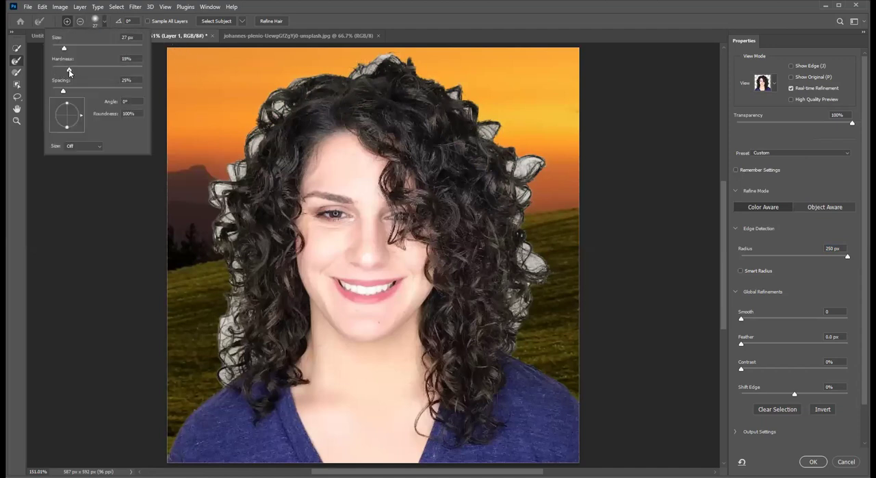
{"action": "left_click", "coordinate": [263, 135]}
{"action": "left_click", "coordinate": [242, 171]}
{"action": "left_click", "coordinate": [239, 174]}
{"action": "left_click", "coordinate": [233, 168]}
{"action": "left_click", "coordinate": [215, 194]}
{"action": "mouse_move", "coordinate": [215, 194]}
{"action": "left_mouse_down"}
{"action": "mouse_move", "coordinate": [229, 227]}
{"action": "mouse_move", "coordinate": [229, 220]}
{"action": "mouse_move", "coordinate": [237, 305]}
{"action": "mouse_move", "coordinate": [221, 326]}
{"action": "mouse_move", "coordinate": [227, 322]}
{"action": "mouse_move", "coordinate": [229, 367]}
{"action": "mouse_move", "coordinate": [217, 386]}
{"action": "left_mouse_up"}
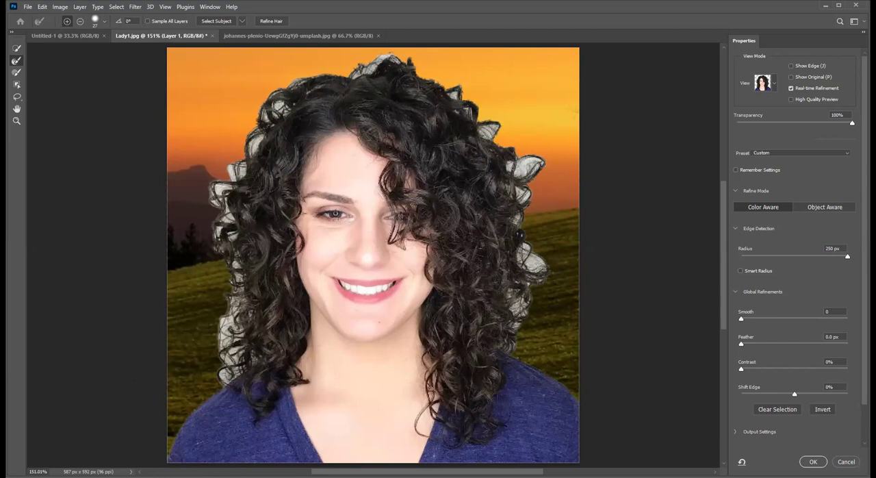
- Set the output to New Layer with Layer Mask and apply the Select and Mask result
{"action": "scroll", "coordinate": [794, 274], "scroll_direction": "down", "scroll_amount": 2}
{"action": "left_click", "coordinate": [739, 391]}
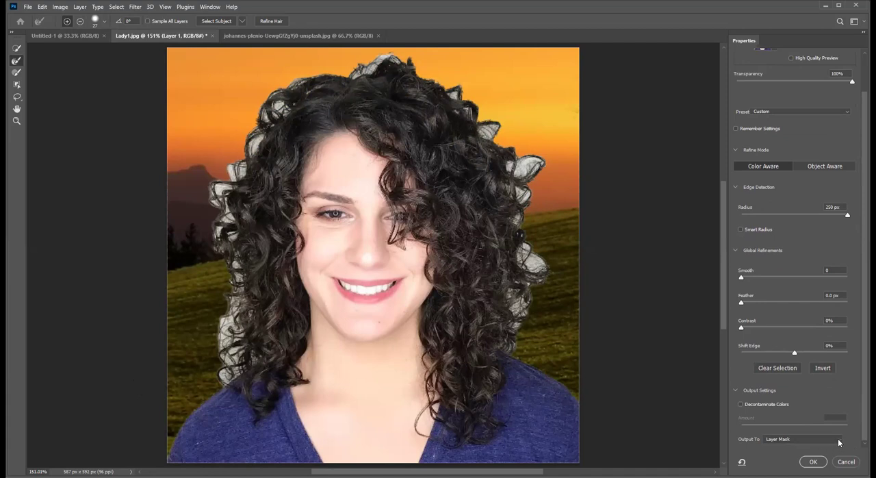
{"action": "left_click", "coordinate": [838, 438]}
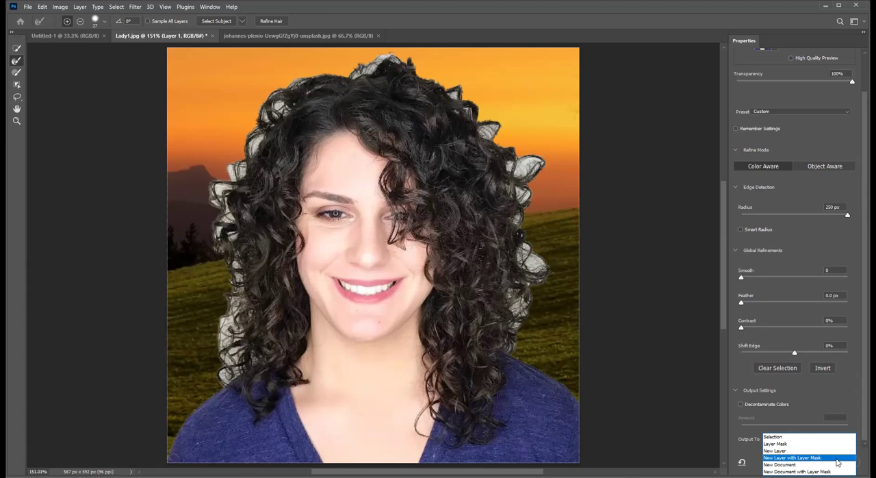
{"action": "left_click", "coordinate": [838, 458]}
{"action": "left_click", "coordinate": [813, 462]}
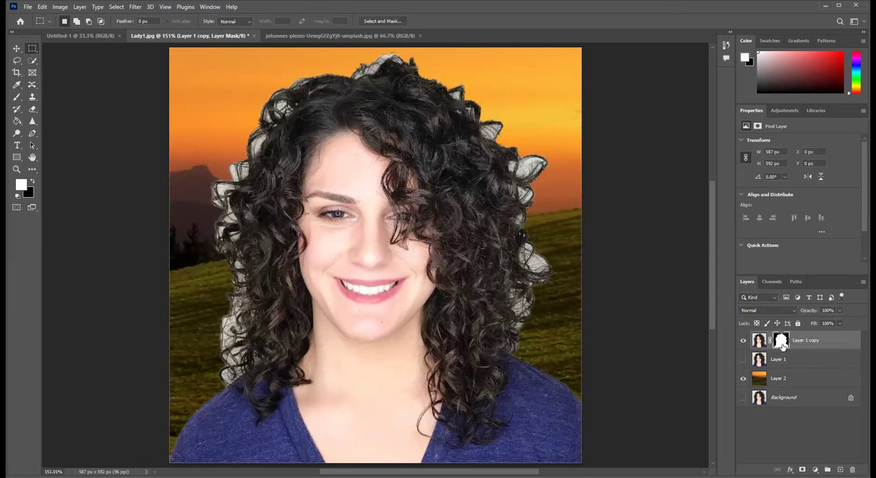
{"action": "right_click", "coordinate": [784, 348]}
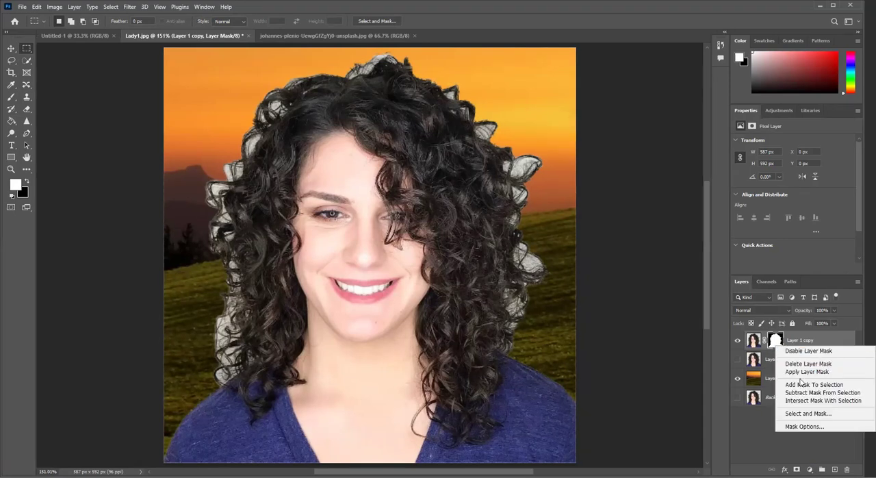
{"action": "left_click", "coordinate": [814, 384]}
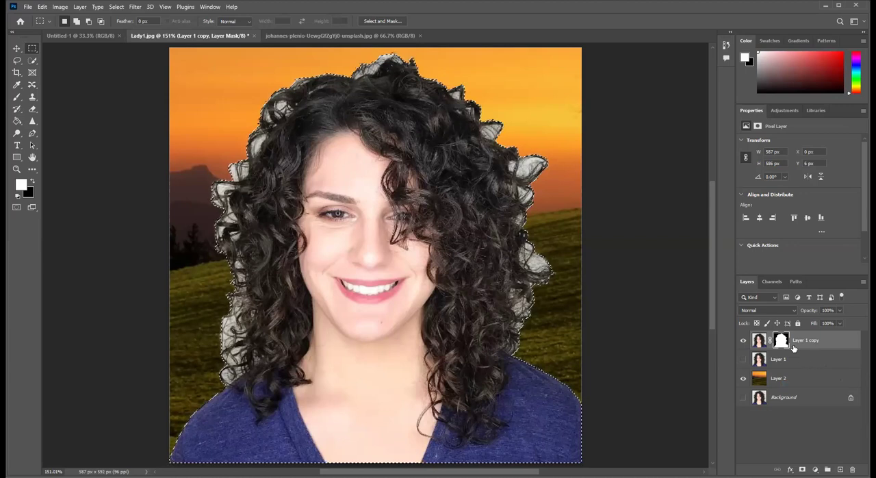
{"action": "right_click", "coordinate": [783, 343]}
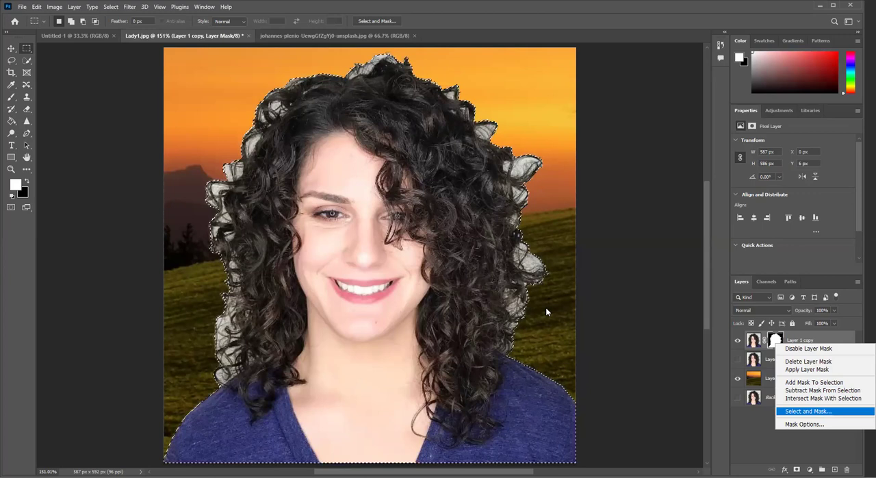
{"action": "key", "text": "Return"}
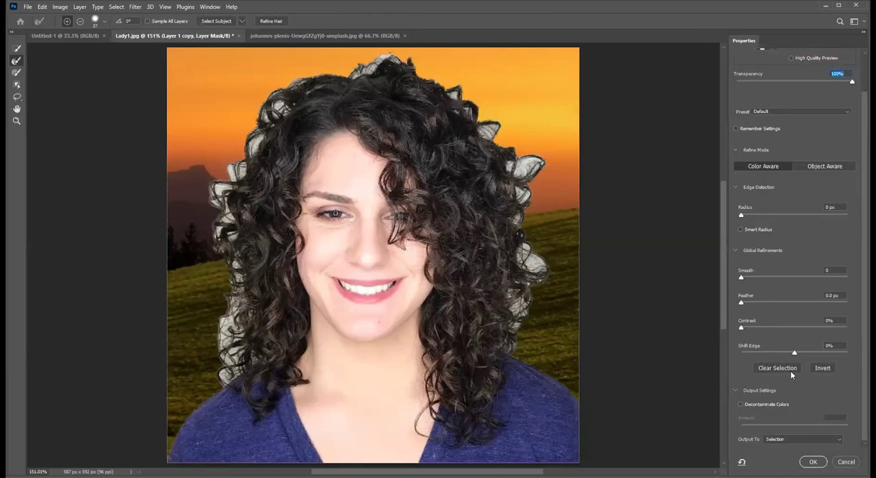
{"action": "left_click", "coordinate": [841, 462]}
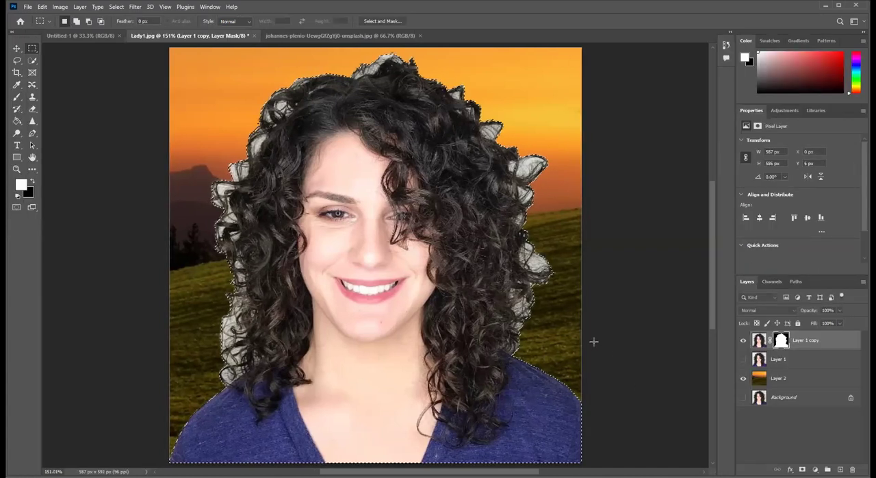
{"action": "key", "text": "ctrl+d"}
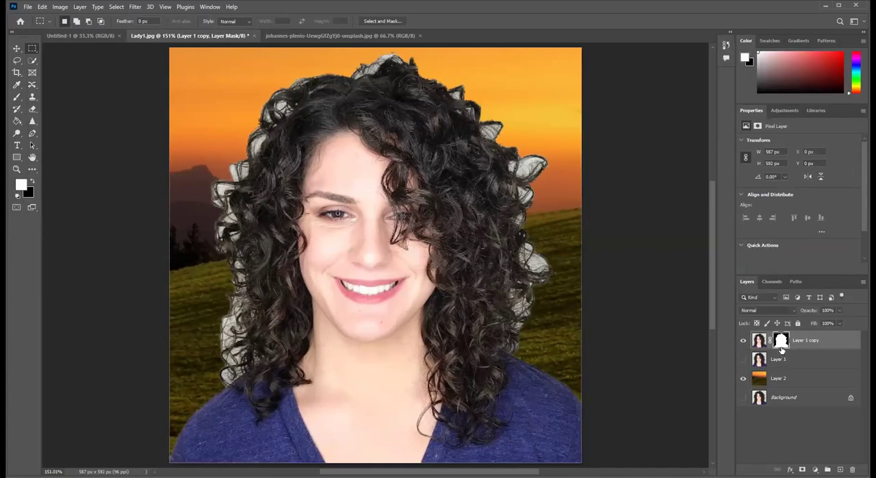
- Open Layer 1 copy's mask in Select and Mask, enable Decontaminate Colors, and output to New Layer with Layer Mask
{"action": "right_click", "coordinate": [781, 341]}
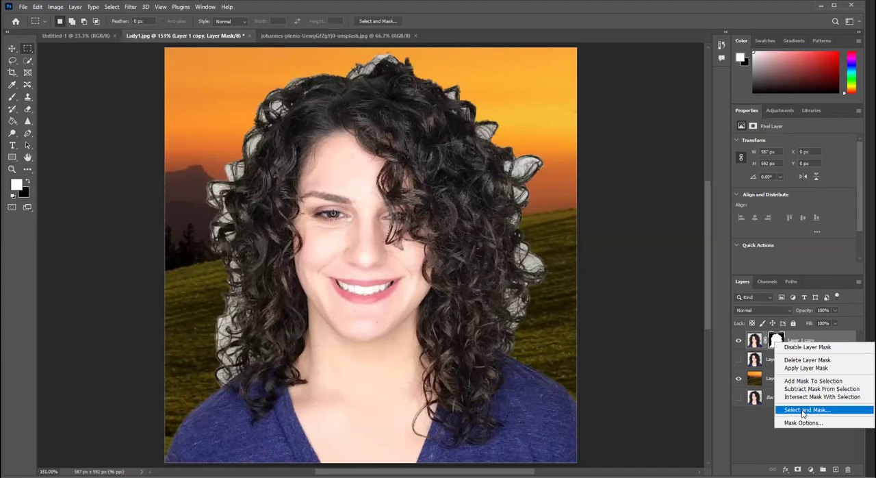
{"action": "left_click", "coordinate": [805, 413]}
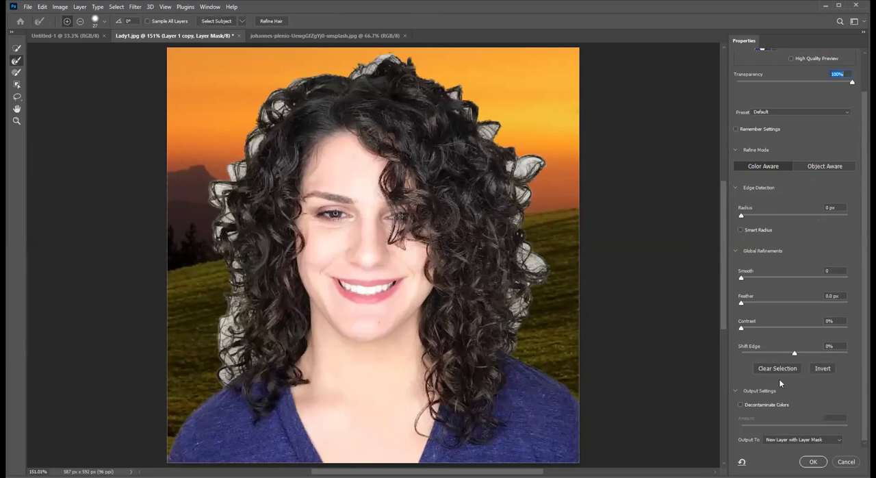
{"action": "left_click", "coordinate": [740, 405]}
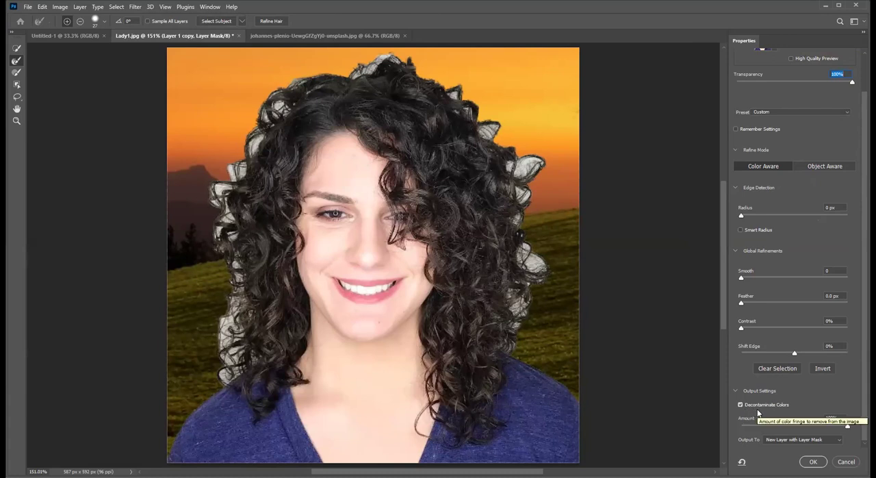
{"action": "left_click", "coordinate": [813, 461]}
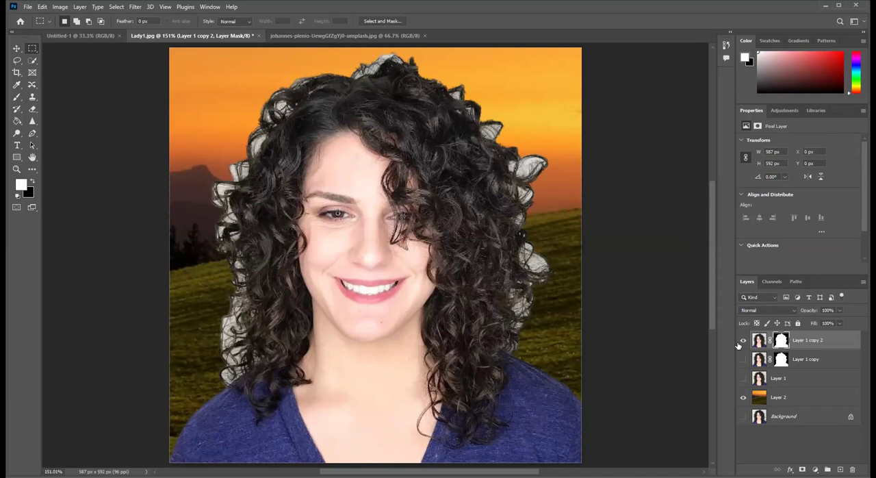
- Target Layer 1 copy 2's image rather than its mask and select the grey patch inside the right outer curl with the Magic Wand
{"action": "left_click", "coordinate": [757, 342]}
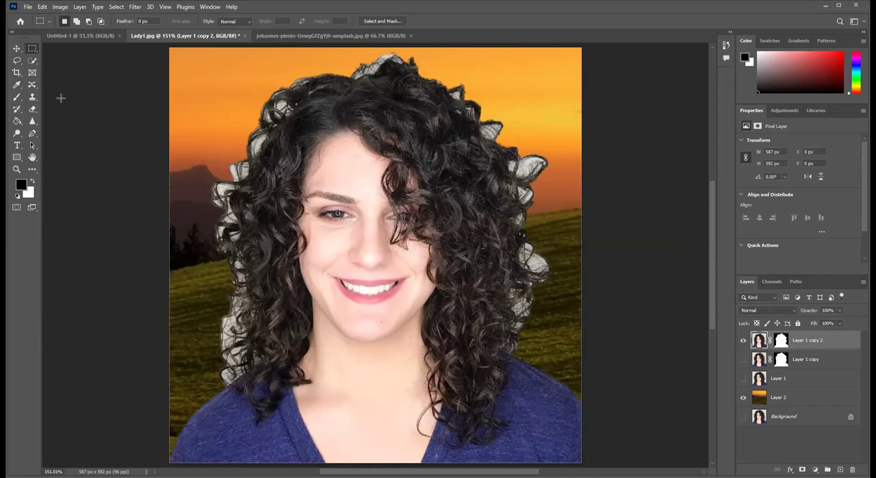
{"action": "left_click", "coordinate": [35, 64]}
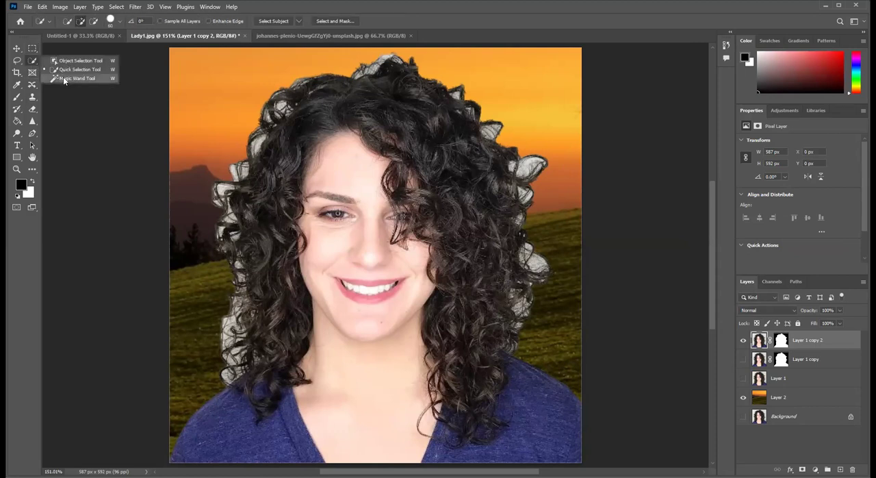
{"action": "left_click", "coordinate": [64, 79]}
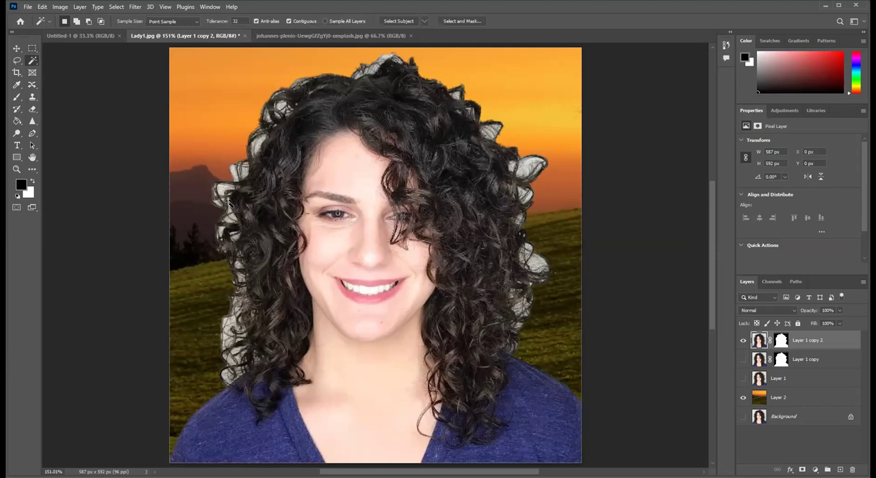
{"action": "left_click", "coordinate": [529, 162]}
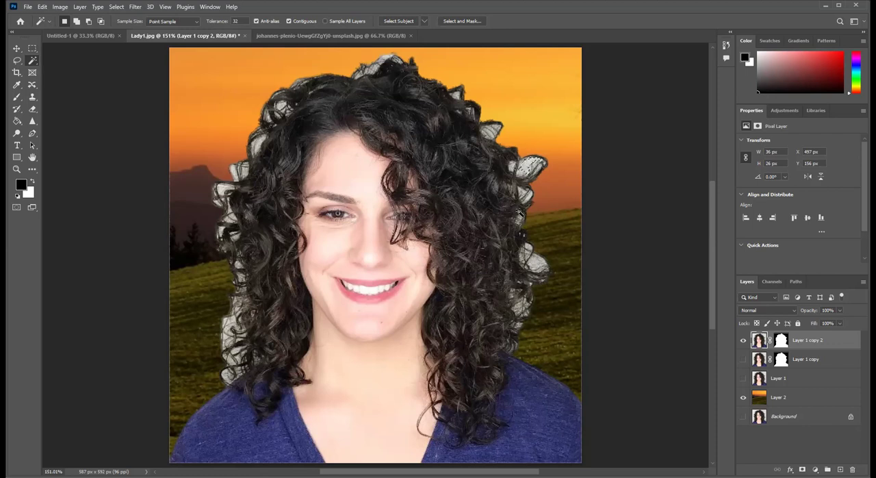
{"action": "left_click", "coordinate": [425, 22]}
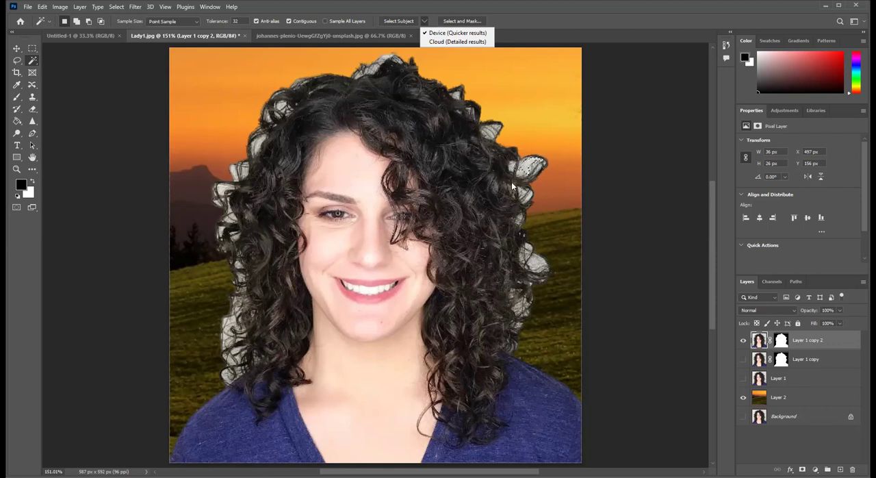
{"action": "left_click", "coordinate": [494, 99]}
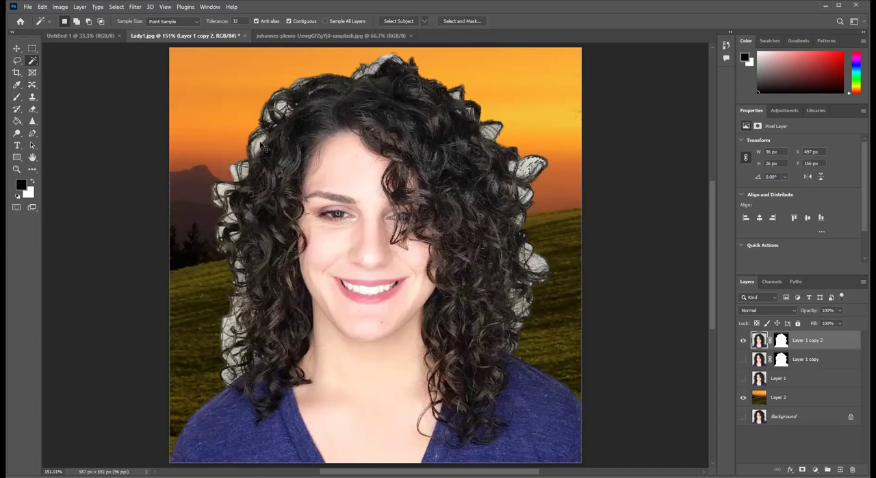
- Add grey background patches on both sides and the crown of the hair to the selection, delete the selected pixels, and deselect
{"action": "key", "text": "shift"}
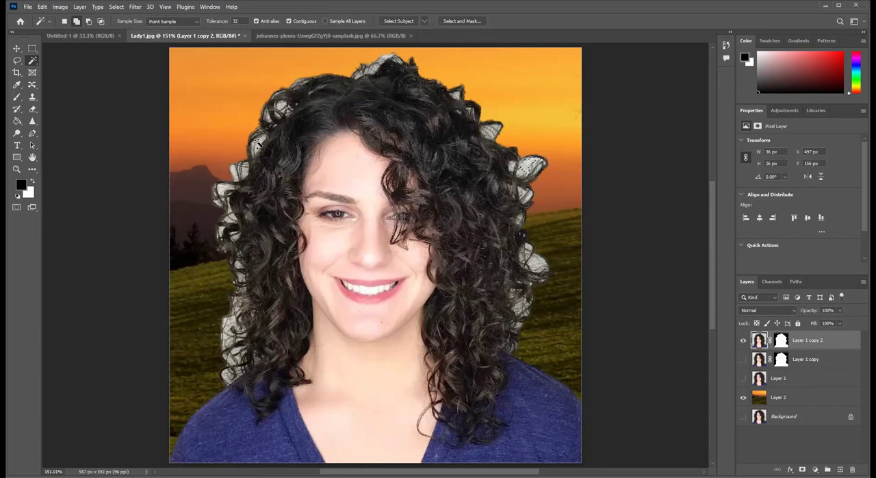
{"action": "left_click", "coordinate": [257, 144], "text": "shift"}
{"action": "left_click", "coordinate": [234, 169], "text": "shift"}
{"action": "left_click", "coordinate": [225, 326], "text": "shift"}
{"action": "left_click", "coordinate": [550, 271], "text": "shift"}
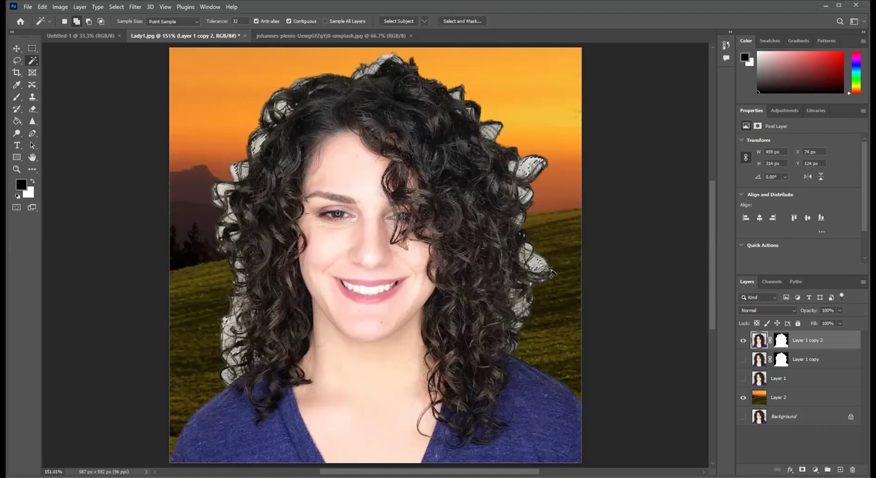
{"action": "left_click", "coordinate": [387, 58], "text": "shift"}
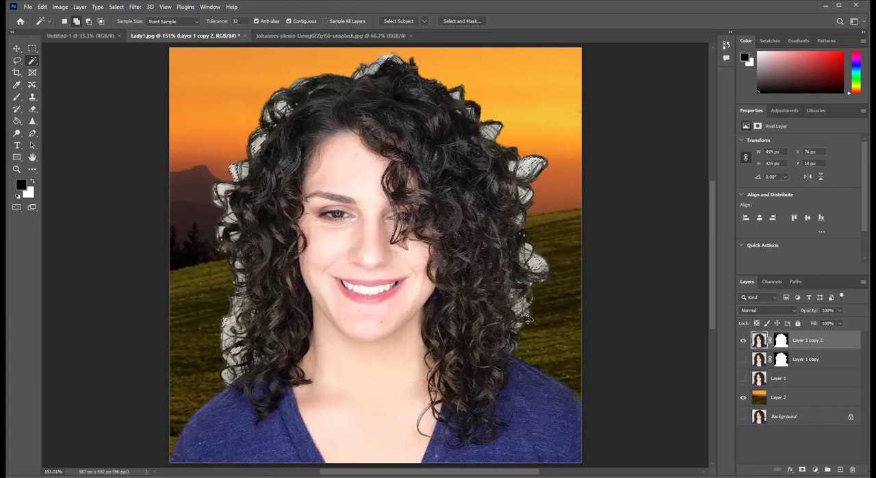
{"action": "left_click", "coordinate": [534, 264], "text": "shift"}
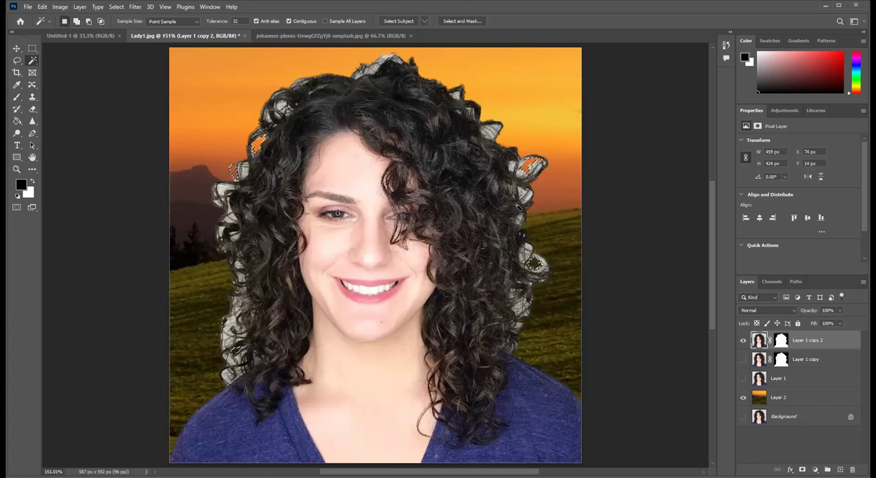
{"action": "key", "text": "ctrl+d"}
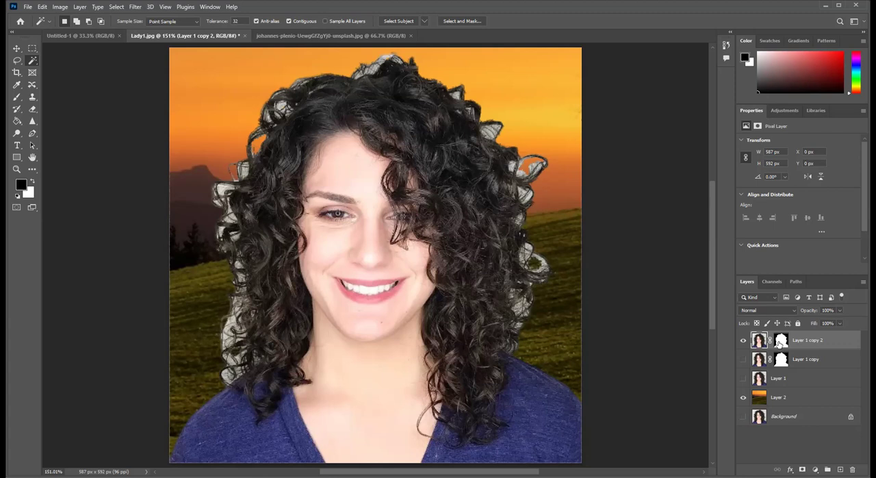
- Open Layer 1 copy 2's mask in Select and Mask and brush the upper-left hair edge and crown with the Refine Edge Brush at 100% hardness
{"action": "right_click", "coordinate": [781, 343]}
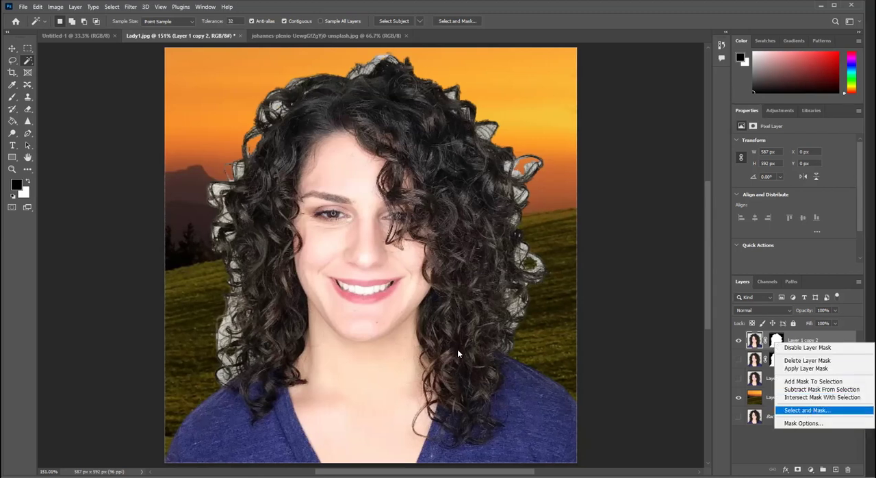
{"action": "left_click", "coordinate": [807, 410]}
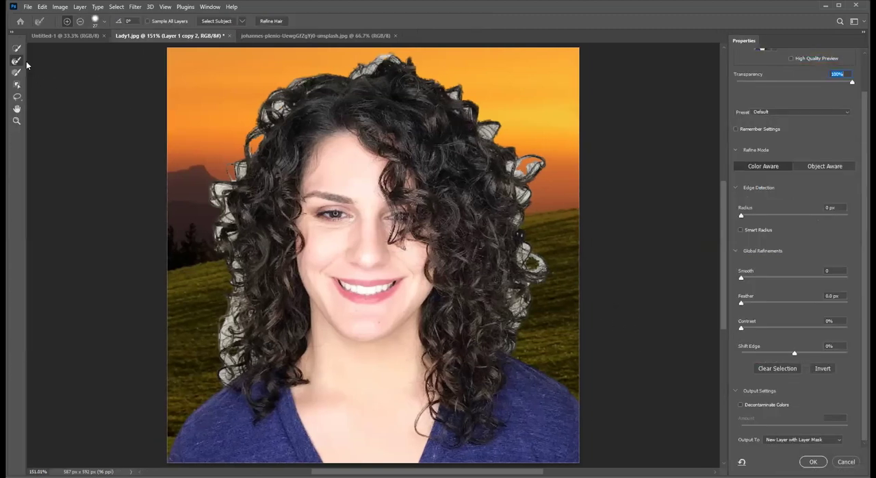
{"action": "left_click", "coordinate": [105, 23]}
{"action": "left_click_drag", "start_coordinate": [140, 71], "coordinate": [143, 70]}
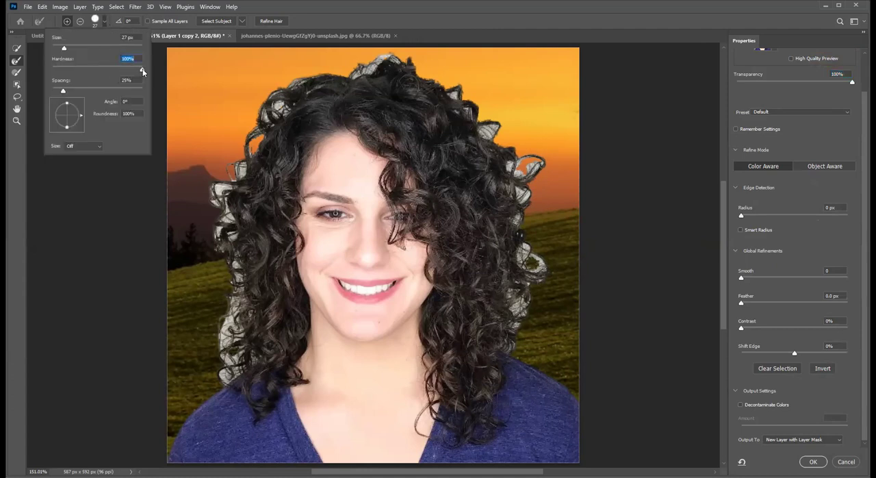
{"action": "left_click", "coordinate": [239, 170]}
{"action": "mouse_move", "coordinate": [223, 191]}
{"action": "left_mouse_down"}
{"action": "mouse_move", "coordinate": [233, 193]}
{"action": "mouse_move", "coordinate": [236, 219]}
{"action": "mouse_move", "coordinate": [224, 236]}
{"action": "mouse_move", "coordinate": [240, 254]}
{"action": "left_mouse_up"}
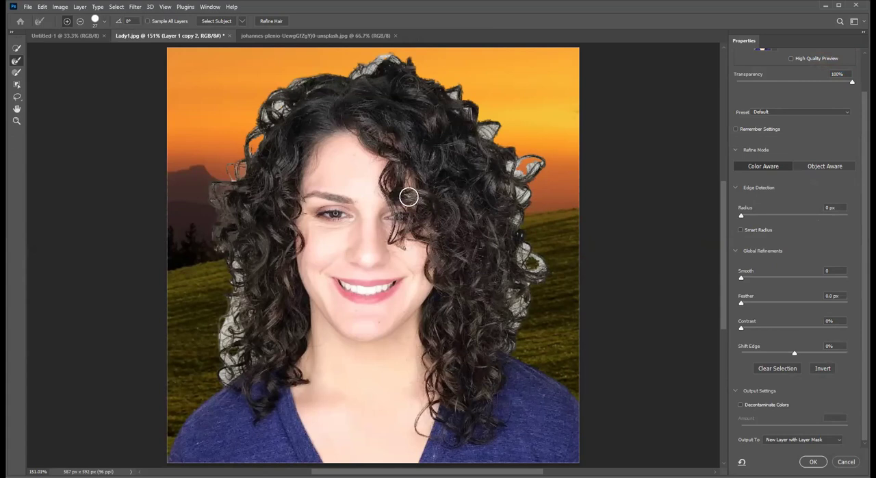
{"action": "mouse_move", "coordinate": [281, 108]}
{"action": "left_mouse_down"}
{"action": "mouse_move", "coordinate": [270, 112]}
{"action": "mouse_move", "coordinate": [281, 122]}
{"action": "mouse_move", "coordinate": [252, 154]}
{"action": "left_mouse_up"}
{"action": "mouse_move", "coordinate": [370, 75]}
{"action": "left_mouse_down"}
{"action": "mouse_move", "coordinate": [361, 73]}
{"action": "mouse_move", "coordinate": [385, 63]}
{"action": "left_mouse_up"}
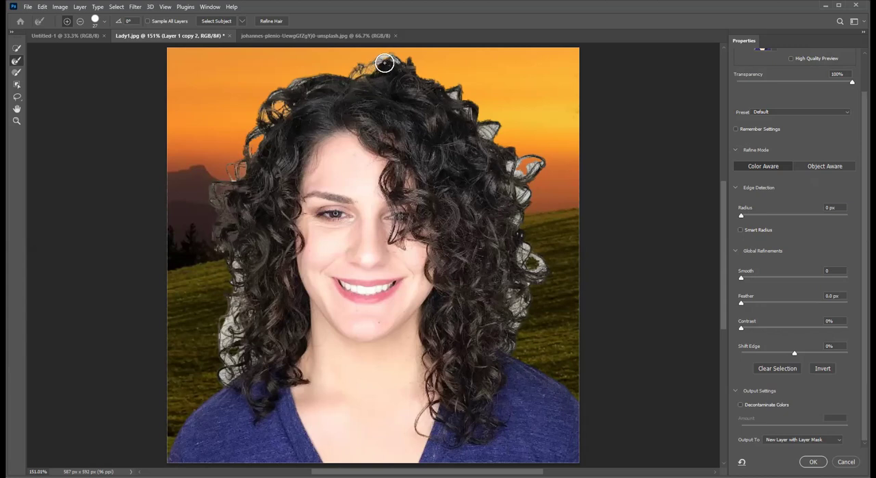
- Lower the Refine Edge Brush hardness and brush the remaining grey fringe on the lower-left hair, the crown and the right-side curls
{"action": "left_click", "coordinate": [105, 22]}
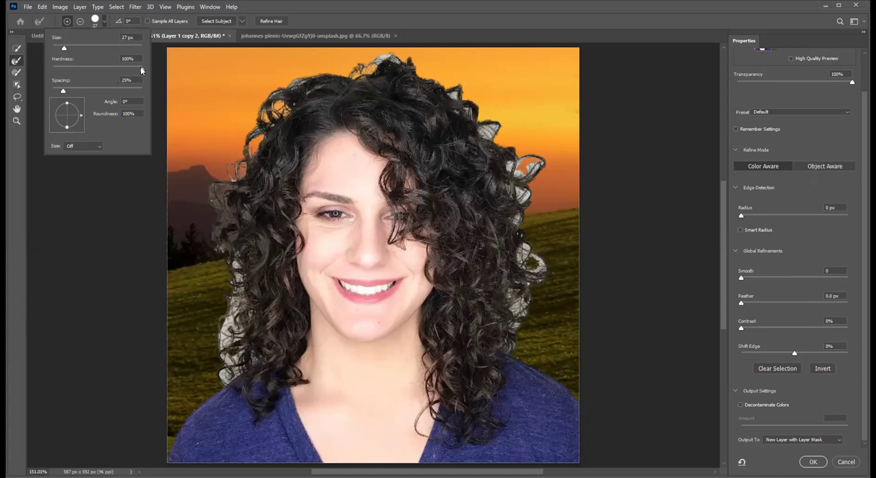
{"action": "left_click", "coordinate": [120, 71]}
{"action": "left_click", "coordinate": [245, 294]}
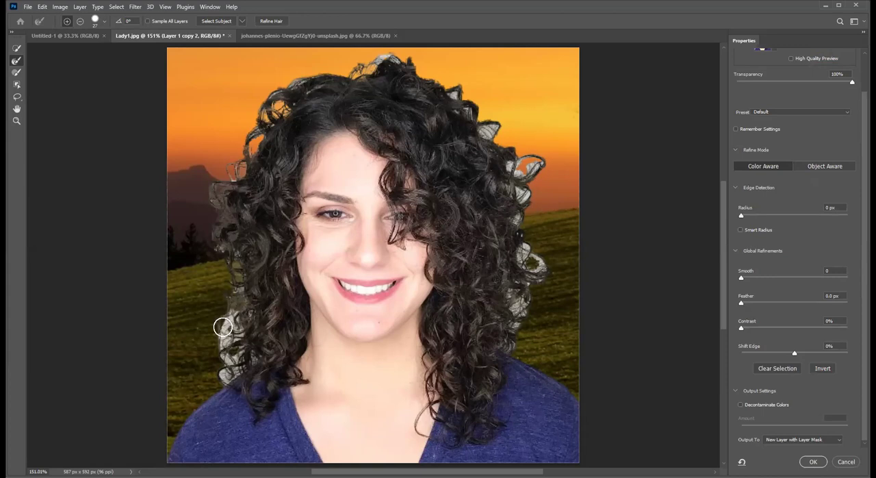
{"action": "mouse_move", "coordinate": [241, 313]}
{"action": "left_mouse_down"}
{"action": "mouse_move", "coordinate": [226, 339]}
{"action": "mouse_move", "coordinate": [239, 338]}
{"action": "mouse_move", "coordinate": [229, 375]}
{"action": "mouse_move", "coordinate": [251, 356]}
{"action": "mouse_move", "coordinate": [224, 329]}
{"action": "mouse_move", "coordinate": [236, 314]}
{"action": "mouse_move", "coordinate": [238, 329]}
{"action": "mouse_move", "coordinate": [225, 277]}
{"action": "mouse_move", "coordinate": [230, 252]}
{"action": "mouse_move", "coordinate": [242, 288]}
{"action": "mouse_move", "coordinate": [216, 262]}
{"action": "mouse_move", "coordinate": [226, 230]}
{"action": "mouse_move", "coordinate": [214, 197]}
{"action": "mouse_move", "coordinate": [233, 181]}
{"action": "mouse_move", "coordinate": [277, 198]}
{"action": "mouse_move", "coordinate": [272, 115]}
{"action": "mouse_move", "coordinate": [267, 125]}
{"action": "mouse_move", "coordinate": [297, 84]}
{"action": "mouse_move", "coordinate": [382, 60]}
{"action": "mouse_move", "coordinate": [447, 87]}
{"action": "mouse_move", "coordinate": [487, 134]}
{"action": "mouse_move", "coordinate": [499, 129]}
{"action": "mouse_move", "coordinate": [469, 111]}
{"action": "mouse_move", "coordinate": [526, 197]}
{"action": "mouse_move", "coordinate": [529, 166]}
{"action": "mouse_move", "coordinate": [538, 165]}
{"action": "mouse_move", "coordinate": [513, 168]}
{"action": "mouse_move", "coordinate": [539, 203]}
{"action": "mouse_move", "coordinate": [522, 219]}
{"action": "mouse_move", "coordinate": [519, 190]}
{"action": "left_mouse_up"}
{"action": "mouse_move", "coordinate": [526, 249]}
{"action": "left_mouse_down"}
{"action": "mouse_move", "coordinate": [528, 270]}
{"action": "mouse_move", "coordinate": [539, 263]}
{"action": "mouse_move", "coordinate": [531, 259]}
{"action": "mouse_move", "coordinate": [520, 316]}
{"action": "mouse_move", "coordinate": [516, 302]}
{"action": "mouse_move", "coordinate": [521, 314]}
{"action": "mouse_move", "coordinate": [529, 282]}
{"action": "mouse_move", "coordinate": [530, 302]}
{"action": "mouse_move", "coordinate": [506, 291]}
{"action": "mouse_move", "coordinate": [515, 293]}
{"action": "mouse_move", "coordinate": [519, 329]}
{"action": "mouse_move", "coordinate": [517, 318]}
{"action": "mouse_move", "coordinate": [509, 340]}
{"action": "left_mouse_up"}
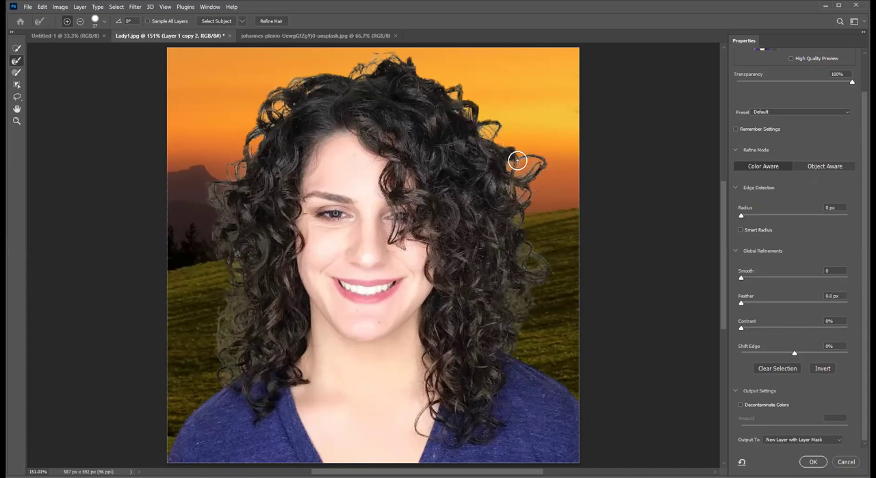
- Enable Decontaminate Colors at 100% and output the refined cut-out to New Layer with Layer Mask
{"action": "left_click", "coordinate": [740, 404]}
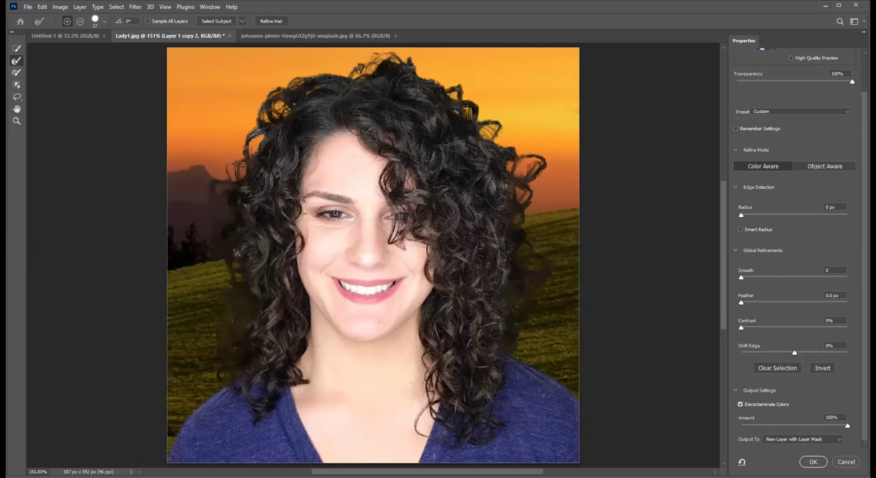
{"action": "left_click", "coordinate": [812, 462]}
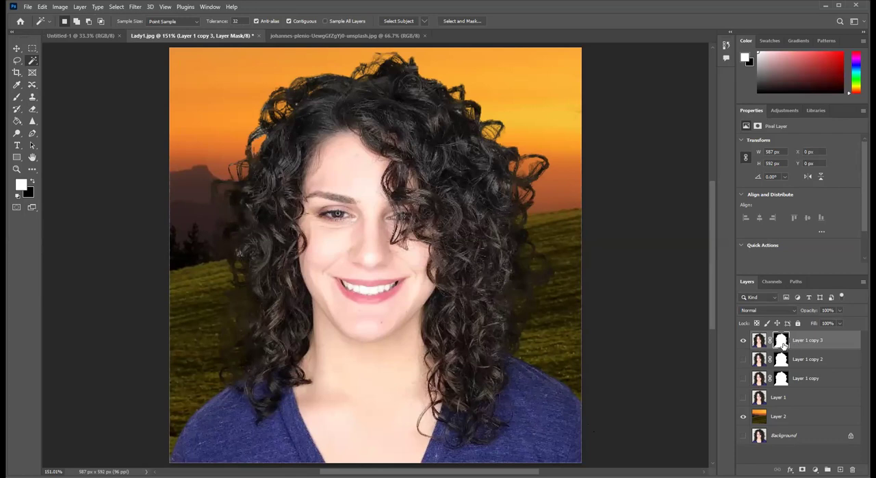
- Target Layer 1 copy 3's image instead of its mask and set up a 20 px Brush at 41% opacity and 31% flow
{"action": "left_click", "coordinate": [759, 342]}
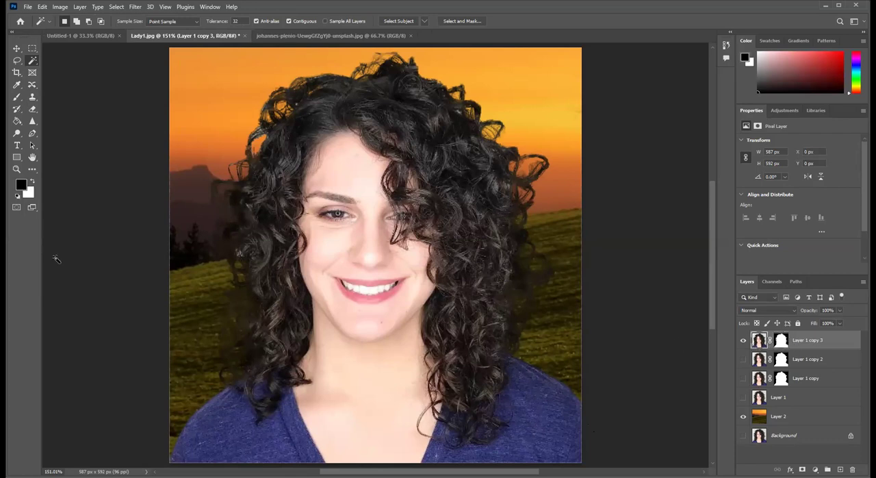
{"action": "left_click", "coordinate": [16, 98]}
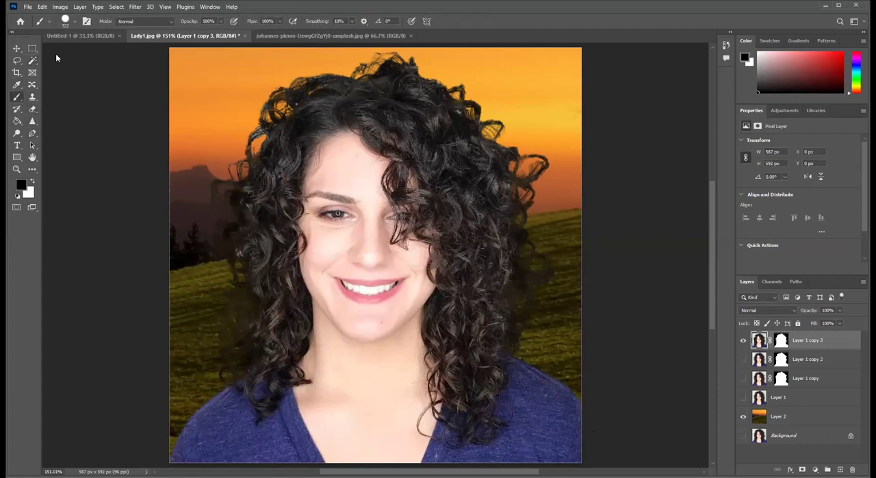
{"action": "key", "text": "bracketleft"}
{"action": "key", "text": "bracketleft"}
{"action": "key", "text": "bracketleft"}
{"action": "key", "text": "bracketleft"}
{"action": "key", "text": "bracketleft"}
{"action": "key", "text": "bracketleft"}
{"action": "key", "text": "bracketleft"}
{"action": "key", "text": "bracketleft"}
{"action": "key", "text": "bracketleft"}
{"action": "key", "text": "bracketleft"}
{"action": "key", "text": "bracketleft"}
{"action": "key", "text": "bracketleft"}
{"action": "key", "text": "bracketleft"}
{"action": "right_click", "coordinate": [68, 56]}
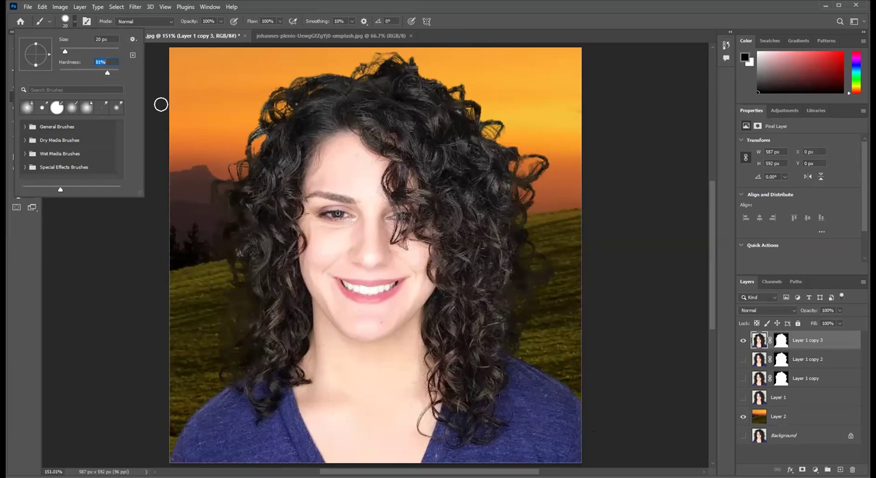
{"action": "left_click", "coordinate": [183, 82]}
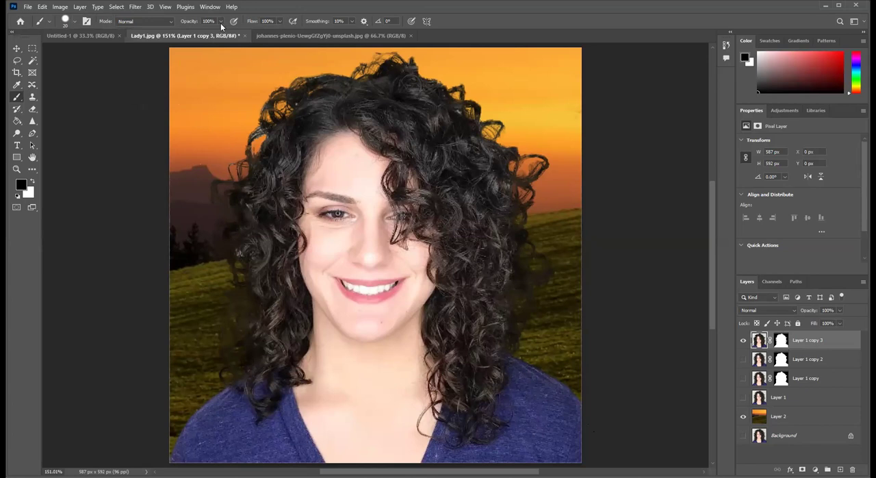
{"action": "left_click_drag", "start_coordinate": [197, 35], "coordinate": [195, 35]}
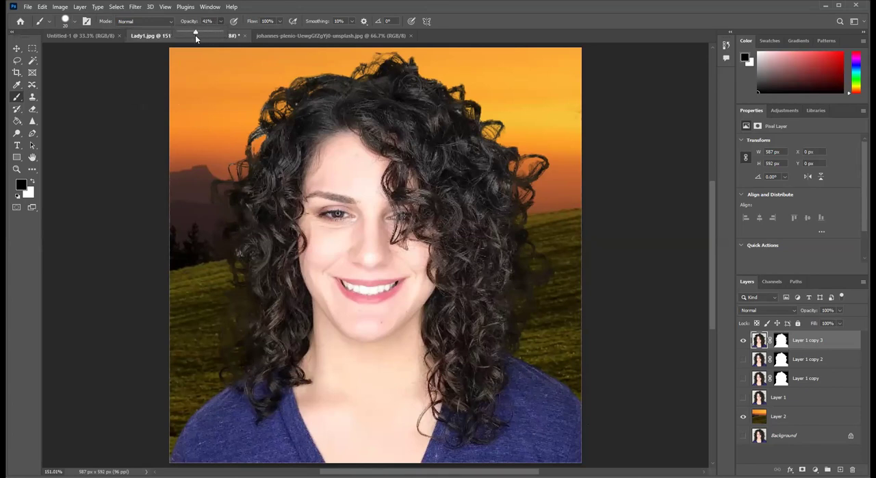
{"action": "left_click", "coordinate": [281, 21]}
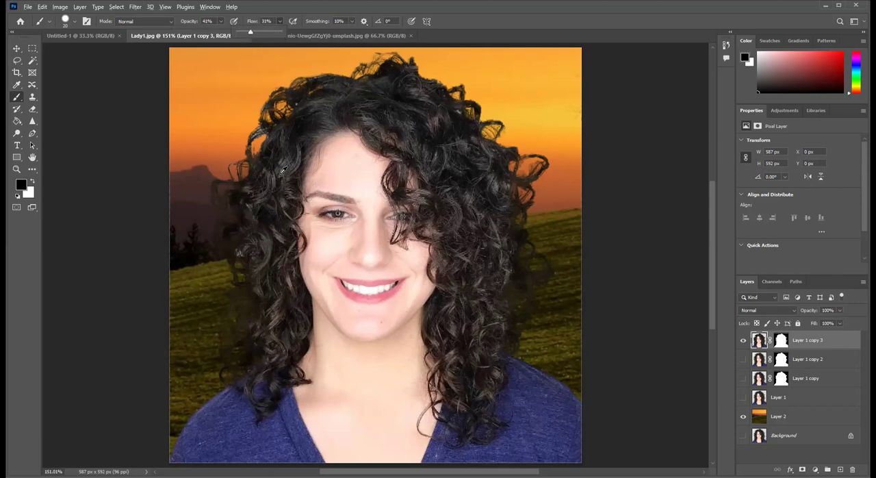
- Sample the dark hair colour from the crown and paint over the pale edge of the upper-left curls
{"action": "scroll", "coordinate": [284, 169], "scroll_direction": "up", "scroll_amount": 6}
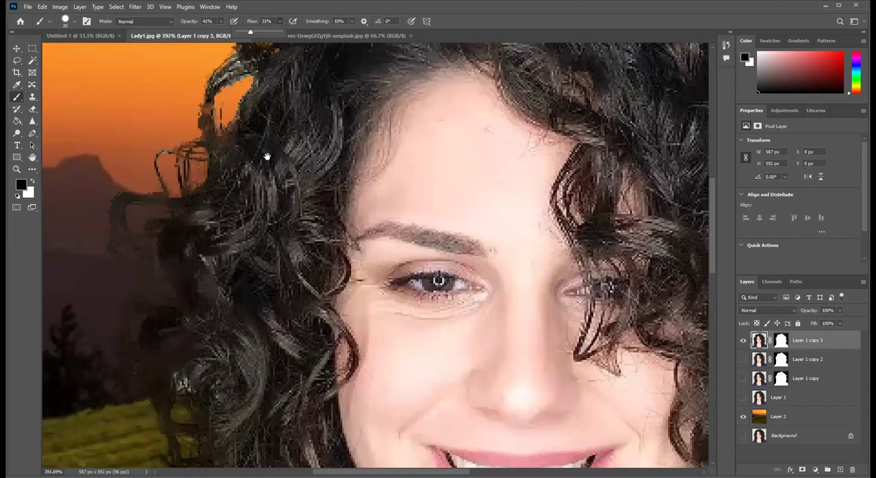
{"action": "left_click_drag", "start_coordinate": [267, 157], "coordinate": [276, 291]}
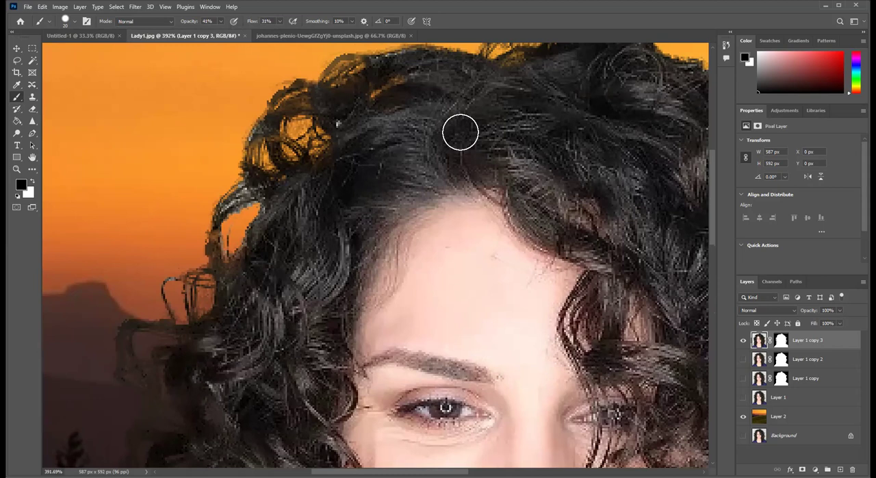
{"action": "left_click", "coordinate": [460, 132], "text": "alt"}
{"action": "mouse_move", "coordinate": [260, 195]}
{"action": "left_mouse_down"}
{"action": "mouse_move", "coordinate": [237, 210]}
{"action": "mouse_move", "coordinate": [254, 197]}
{"action": "mouse_move", "coordinate": [226, 210]}
{"action": "mouse_move", "coordinate": [256, 191]}
{"action": "mouse_move", "coordinate": [250, 202]}
{"action": "mouse_move", "coordinate": [276, 200]}
{"action": "mouse_move", "coordinate": [278, 224]}
{"action": "left_mouse_up"}
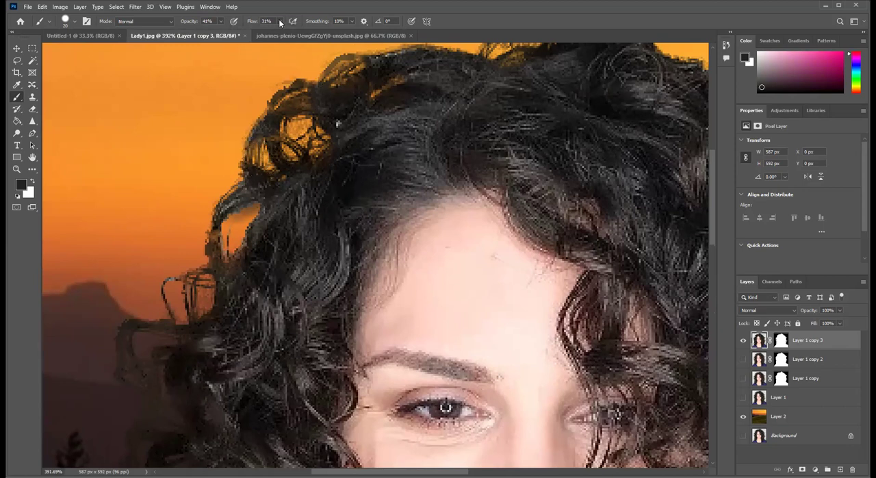
- Raise the brush to 58% flow and 54% opacity and paint over the remaining pale spots along the left side of the hair
{"action": "left_click_drag", "start_coordinate": [280, 24], "coordinate": [281, 34]}
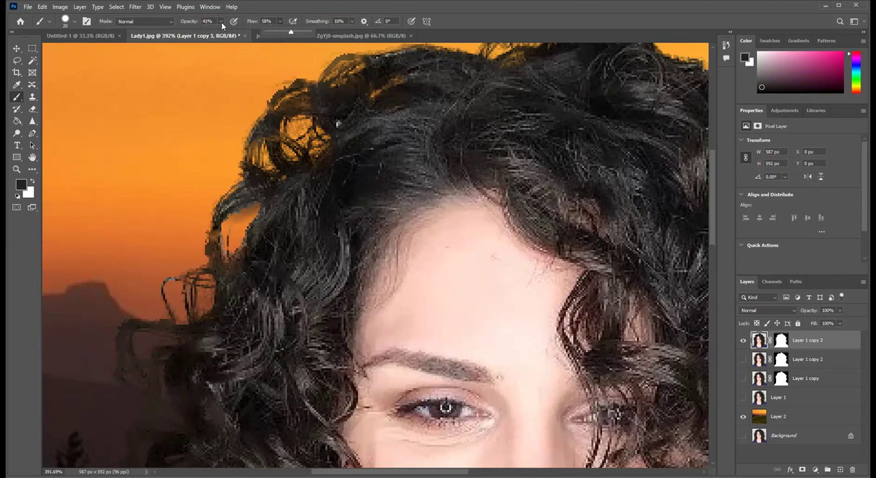
{"action": "left_click_drag", "start_coordinate": [221, 26], "coordinate": [226, 32]}
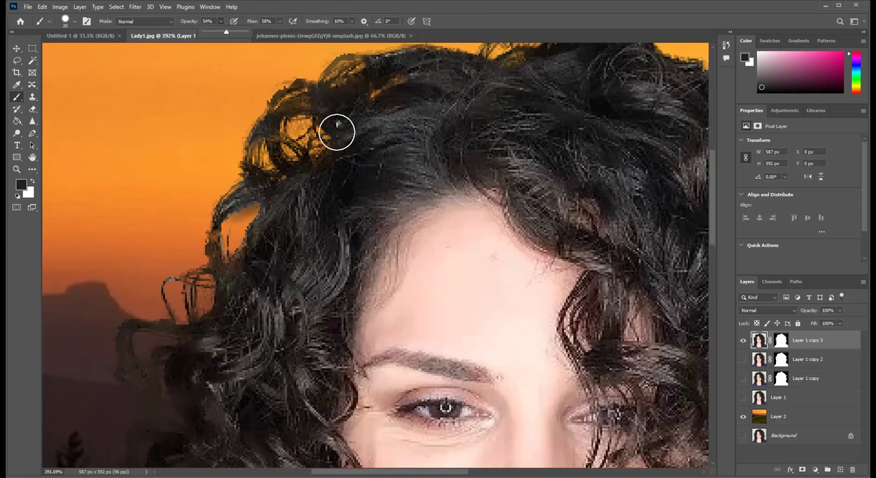
{"action": "left_click_drag", "start_coordinate": [267, 271], "coordinate": [363, 90]}
{"action": "mouse_move", "coordinate": [286, 324]}
{"action": "left_mouse_down"}
{"action": "mouse_move", "coordinate": [262, 227]}
{"action": "mouse_move", "coordinate": [276, 141]}
{"action": "mouse_move", "coordinate": [269, 127]}
{"action": "mouse_move", "coordinate": [273, 137]}
{"action": "left_mouse_up"}
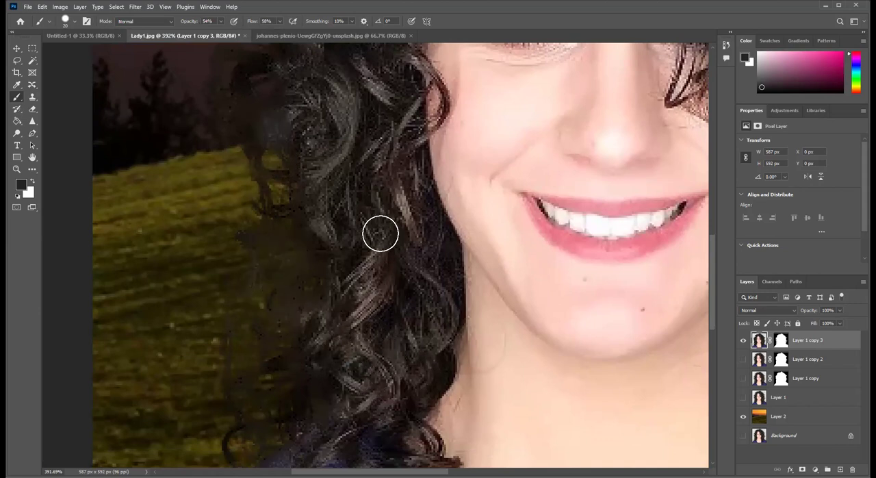
{"action": "left_click_drag", "start_coordinate": [255, 397], "coordinate": [161, 460]}
{"action": "left_click_drag", "start_coordinate": [356, 68], "coordinate": [279, 166]}
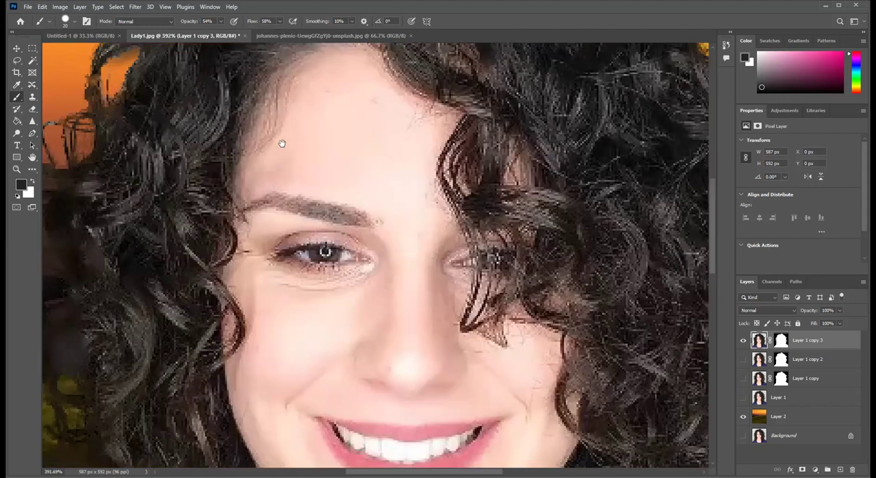
- Paint over the light spots on the right of the crown and go over the right-side curls, then fit the whole image in view
{"action": "scroll", "coordinate": [168, 171], "scroll_direction": "up", "scroll_amount": 5}
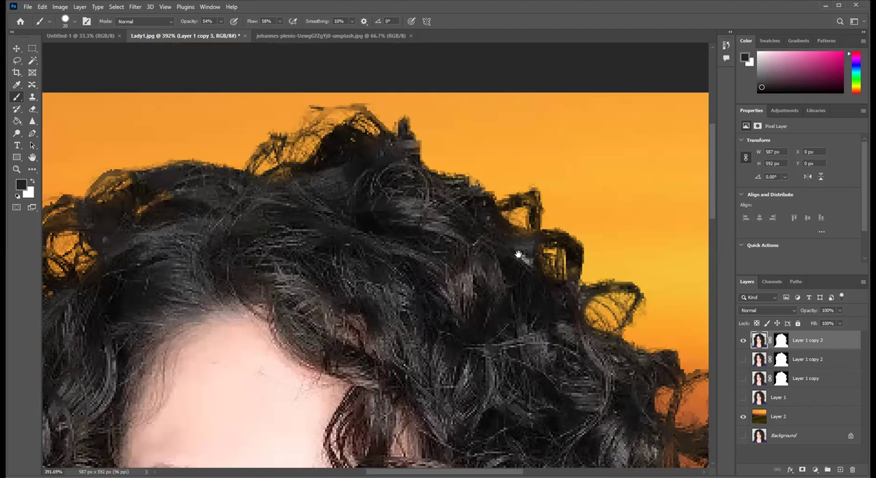
{"action": "mouse_move", "coordinate": [527, 260]}
{"action": "left_mouse_down"}
{"action": "mouse_move", "coordinate": [524, 252]}
{"action": "mouse_move", "coordinate": [532, 270]}
{"action": "left_mouse_up"}
{"action": "left_click_drag", "start_coordinate": [538, 302], "coordinate": [462, 258]}
{"action": "left_click_drag", "start_coordinate": [385, 265], "coordinate": [342, 166]}
{"action": "left_click_drag", "start_coordinate": [526, 460], "coordinate": [411, 185]}
{"action": "mouse_move", "coordinate": [422, 289]}
{"action": "left_mouse_down"}
{"action": "mouse_move", "coordinate": [364, 151]}
{"action": "mouse_move", "coordinate": [382, 29]}
{"action": "mouse_move", "coordinate": [376, 7]}
{"action": "mouse_move", "coordinate": [354, 62]}
{"action": "left_mouse_up"}
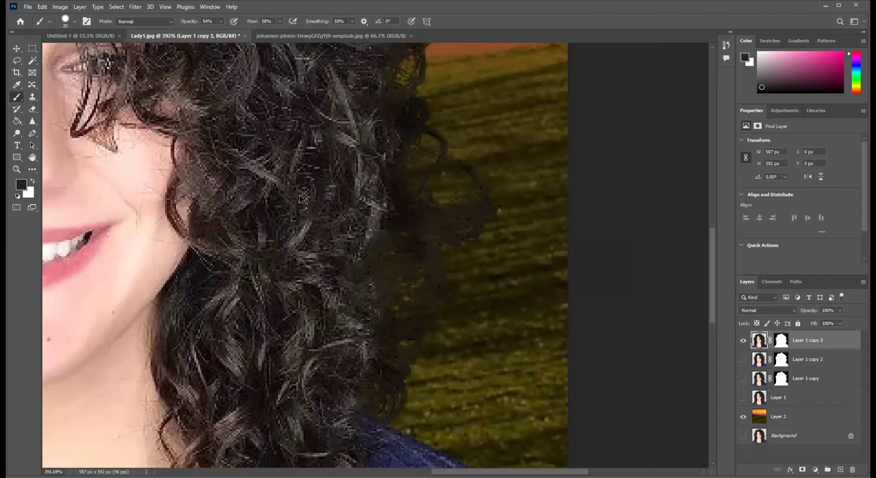
{"action": "key", "text": "ctrl+0"}
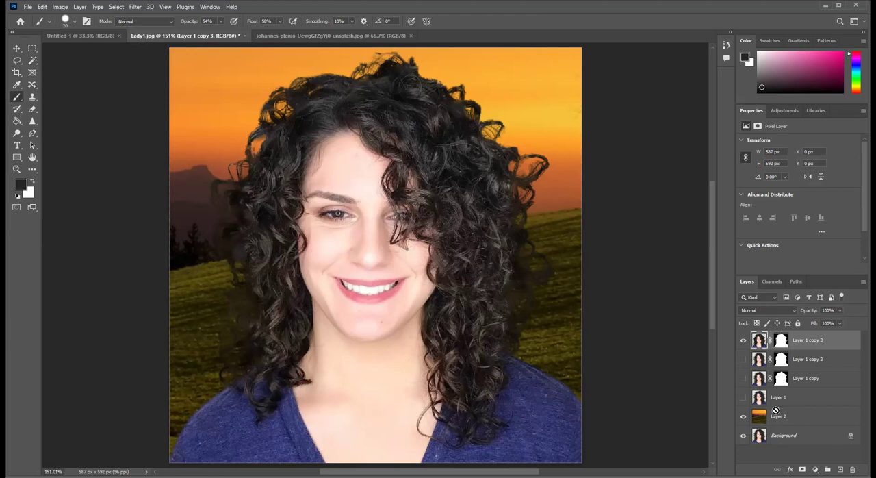
- Move Layer 1 to the top of the layer stack and toggle its visibility to compare the original photo with the cut-out
{"action": "left_click_drag", "start_coordinate": [755, 330], "coordinate": [758, 333]}
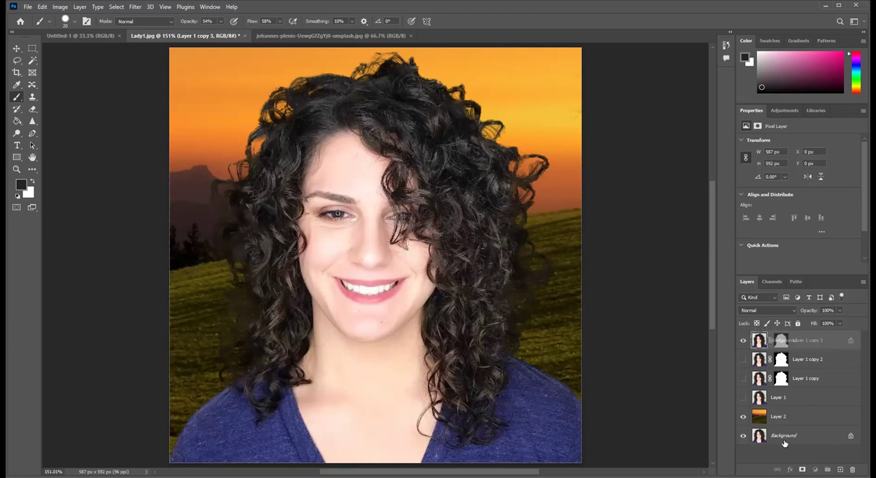
{"action": "left_click_drag", "start_coordinate": [776, 336], "coordinate": [771, 334]}
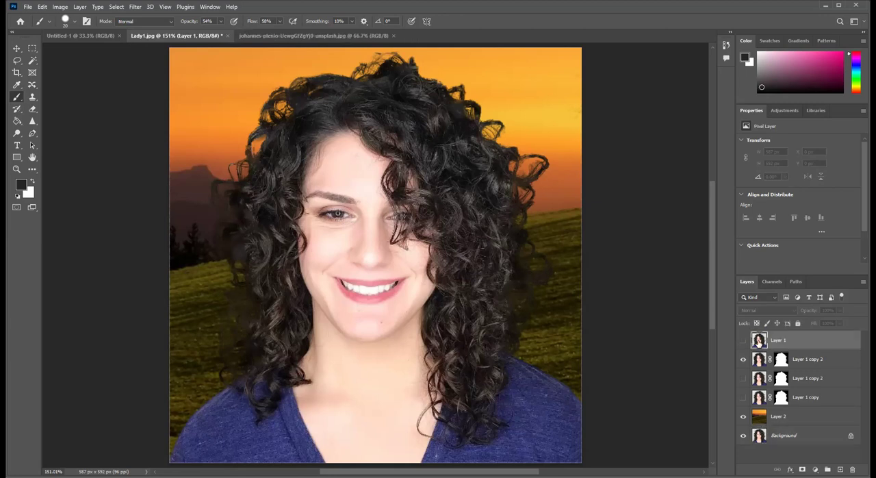
{"action": "left_click", "coordinate": [743, 341]}
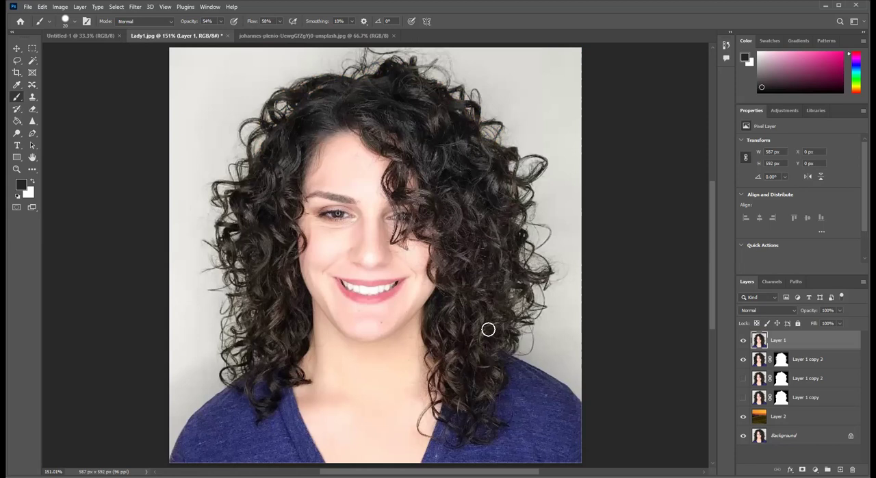
{"action": "left_click", "coordinate": [744, 340]}
{"action": "left_click", "coordinate": [743, 342]}
{"action": "left_click", "coordinate": [744, 341]}
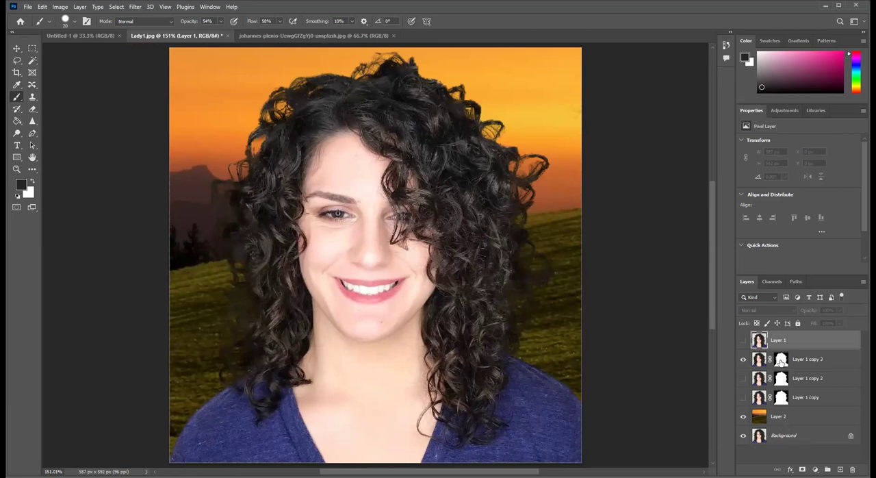
- Add a new layer directly above Layer 2 and fill it with bright green a1f825 using the Paint Bucket
{"action": "key", "text": "ctrl+shift+alt+n"}
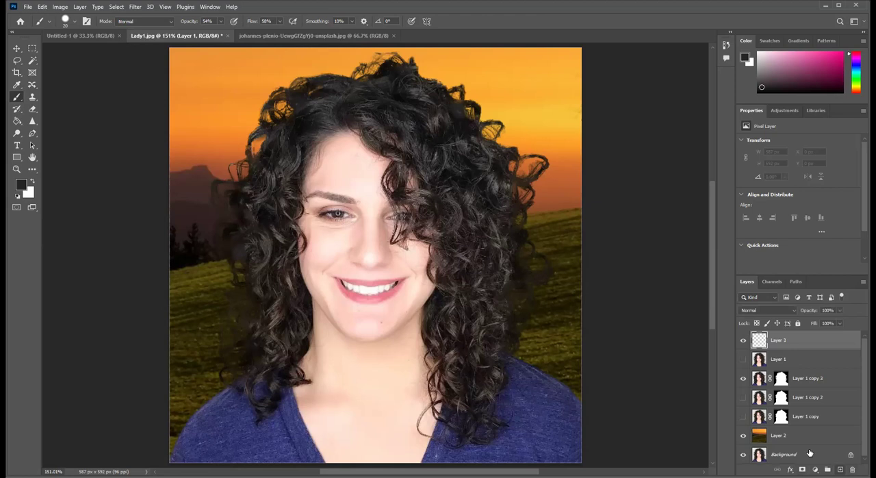
{"action": "left_click_drag", "start_coordinate": [796, 419], "coordinate": [794, 427]}
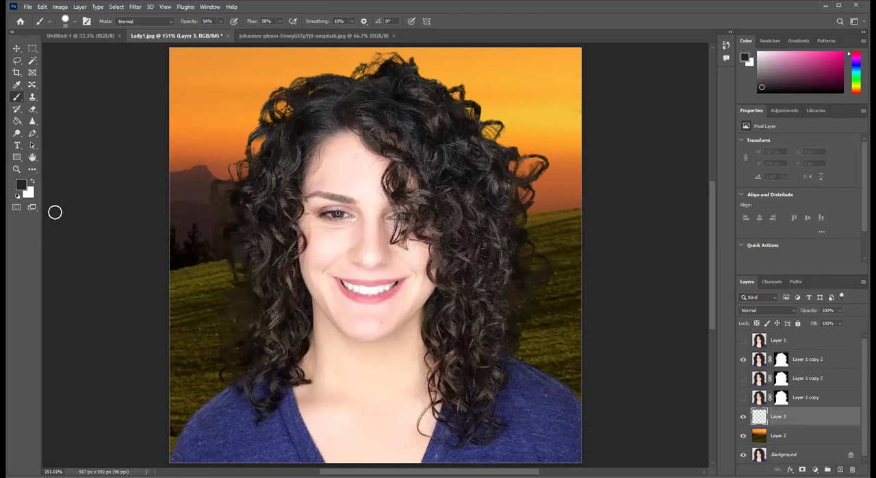
{"action": "left_click", "coordinate": [21, 184]}
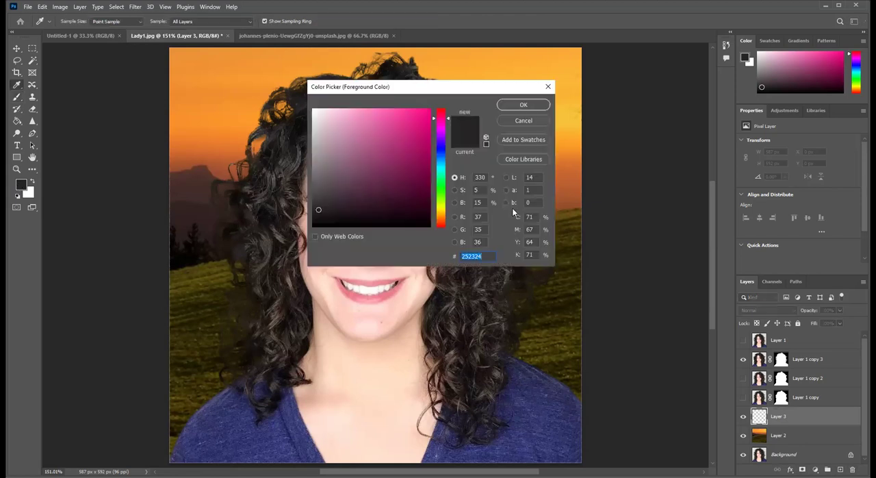
{"action": "left_click", "coordinate": [443, 201]}
{"action": "left_click", "coordinate": [413, 112]}
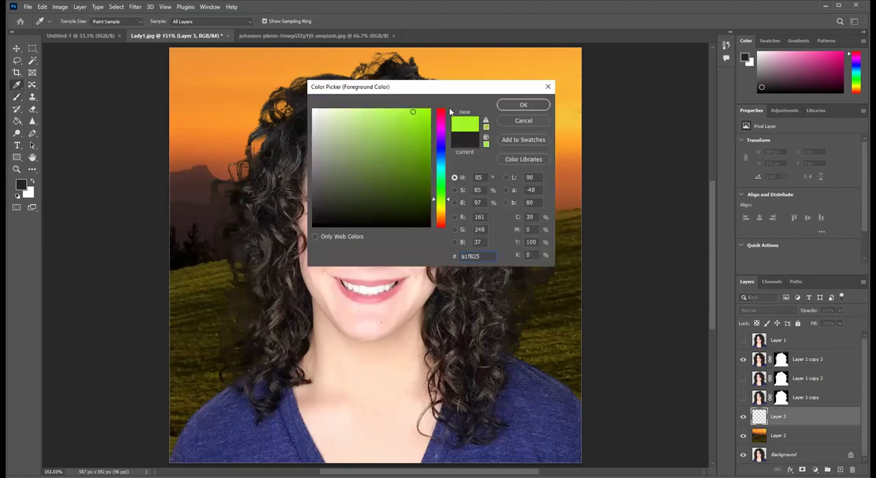
{"action": "left_click", "coordinate": [520, 105]}
{"action": "key", "text": "g"}
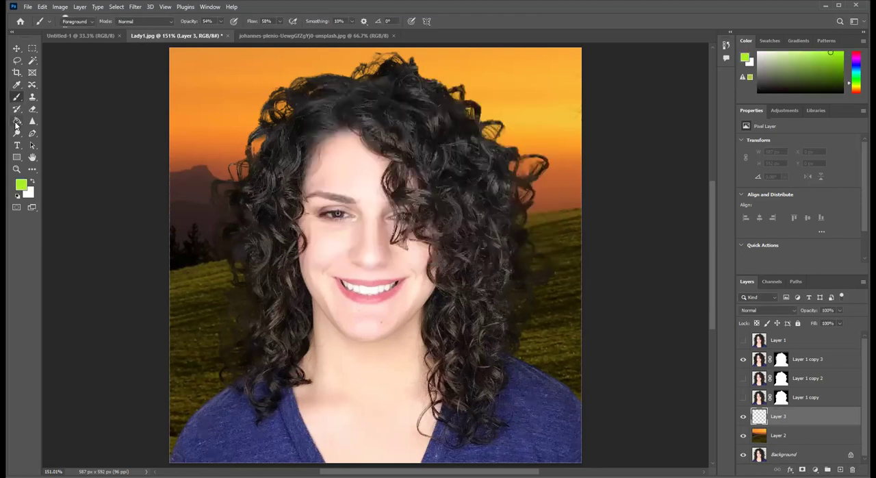
{"action": "left_click", "coordinate": [233, 89]}
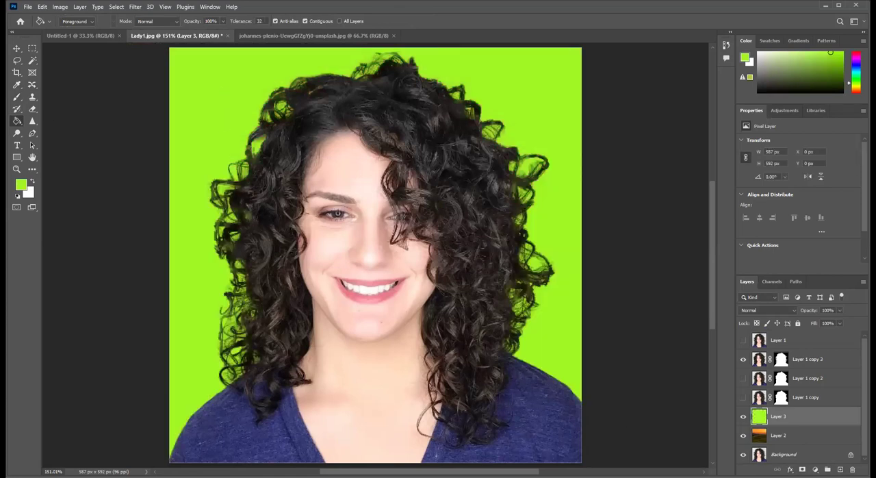
- Refill Layer 3 with off-white eef2e9 to test the cut-out on a light background
{"action": "left_click", "coordinate": [21, 185]}
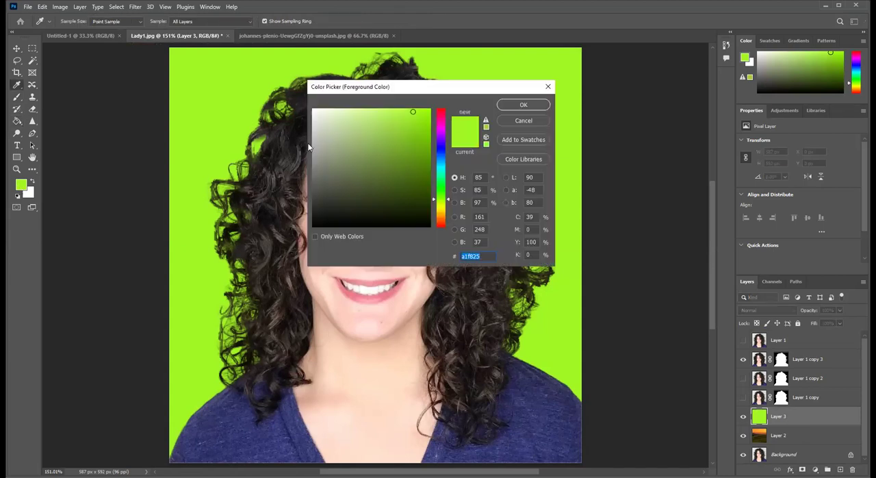
{"action": "left_click", "coordinate": [319, 114]}
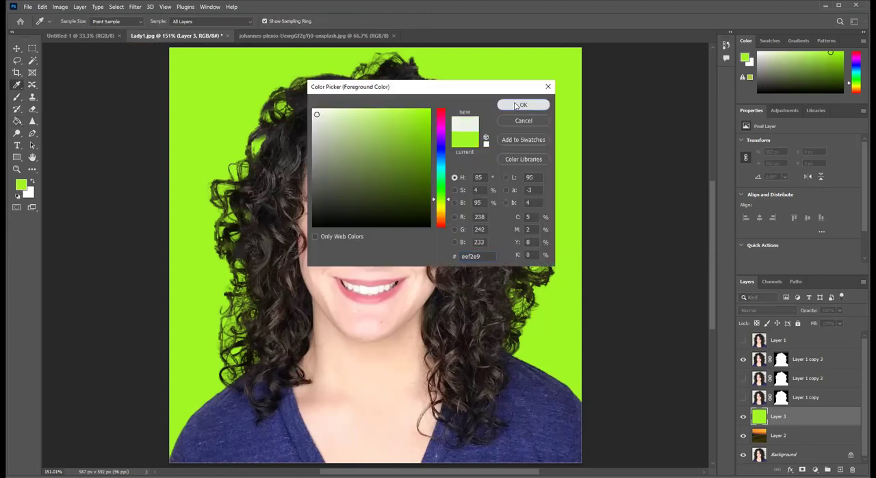
{"action": "left_click", "coordinate": [523, 105]}
{"action": "left_click", "coordinate": [207, 73]}
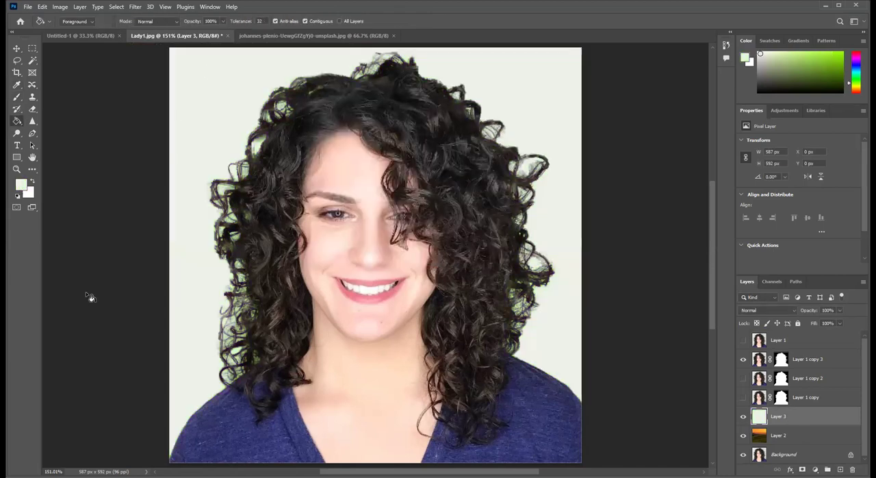
- Refill Layer 3 with mint green 5fed9b using the Paint Bucket
{"action": "left_click", "coordinate": [22, 187]}
{"action": "left_click", "coordinate": [440, 179]}
{"action": "left_click", "coordinate": [383, 117]}
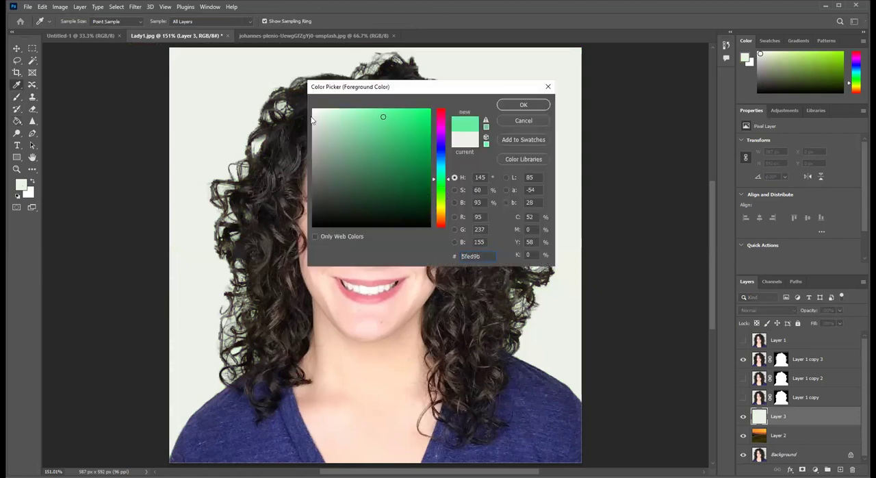
{"action": "left_click", "coordinate": [524, 104]}
{"action": "key", "text": "g"}
{"action": "left_click", "coordinate": [213, 99]}
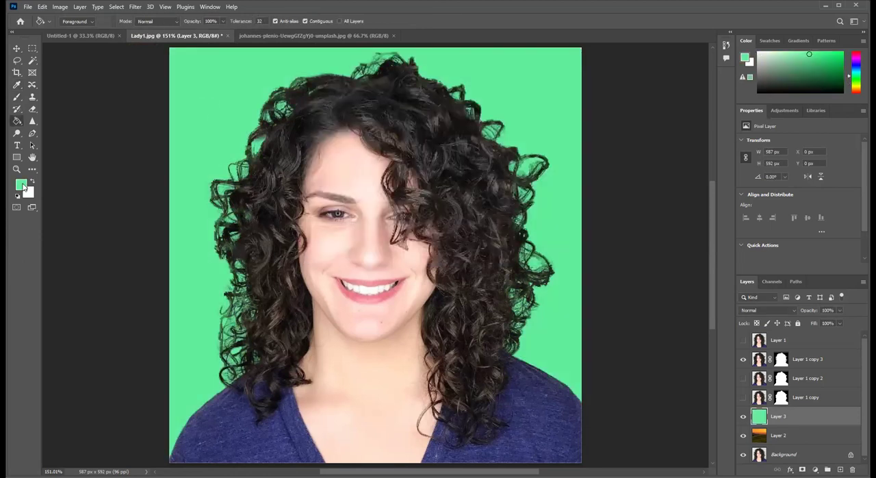
- Refill Layer 3 with a fully bright yellow-green at hue 71
{"action": "left_click", "coordinate": [442, 205]}
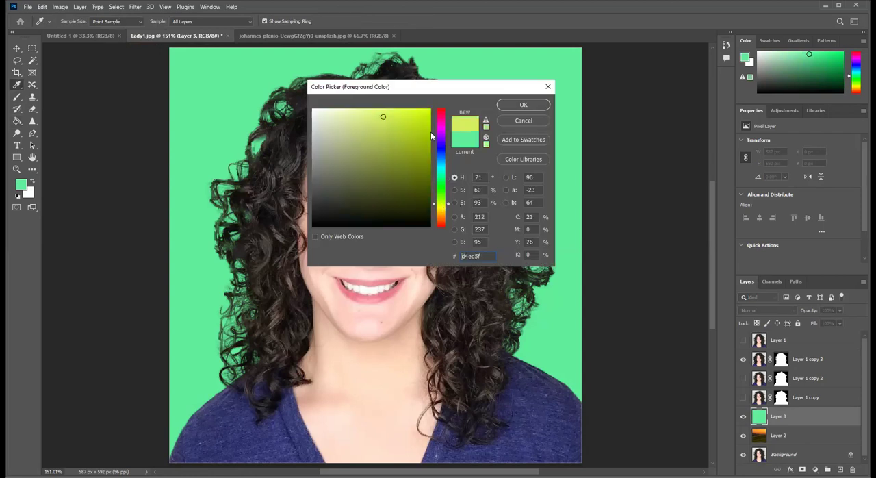
{"action": "left_click", "coordinate": [428, 110]}
{"action": "left_click", "coordinate": [525, 104]}
{"action": "left_click", "coordinate": [177, 68]}
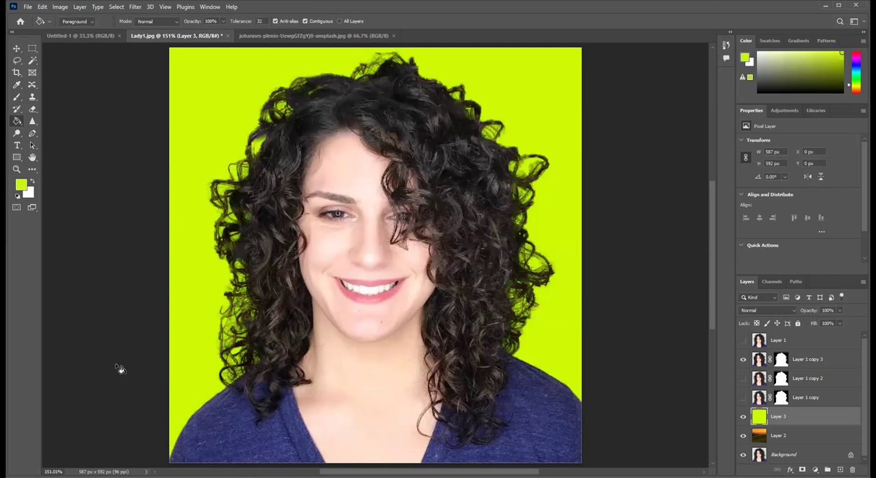
- Refill Layer 3 with aqua 6af9d6 and toggle the layer's visibility to compare the plain and landscape backgrounds
{"action": "left_click", "coordinate": [24, 186]}
{"action": "left_click_drag", "start_coordinate": [441, 204], "coordinate": [443, 172]}
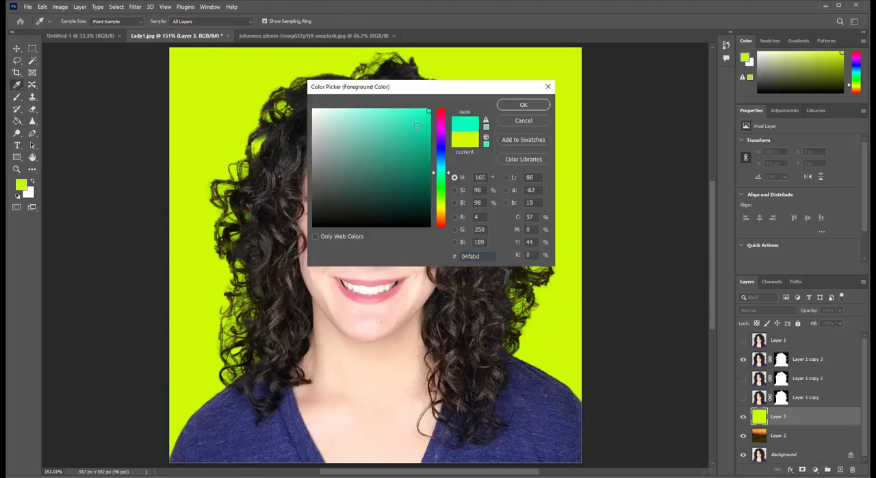
{"action": "left_click", "coordinate": [380, 111]}
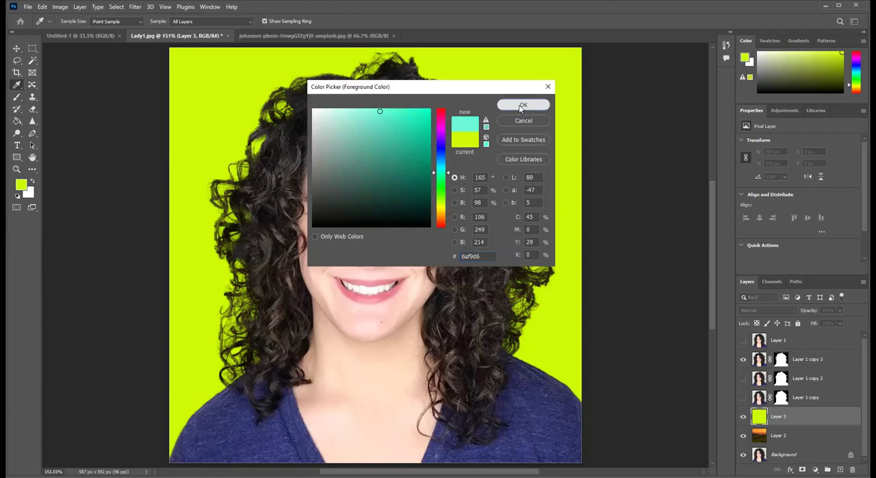
{"action": "left_click", "coordinate": [523, 105]}
{"action": "left_click", "coordinate": [196, 212]}
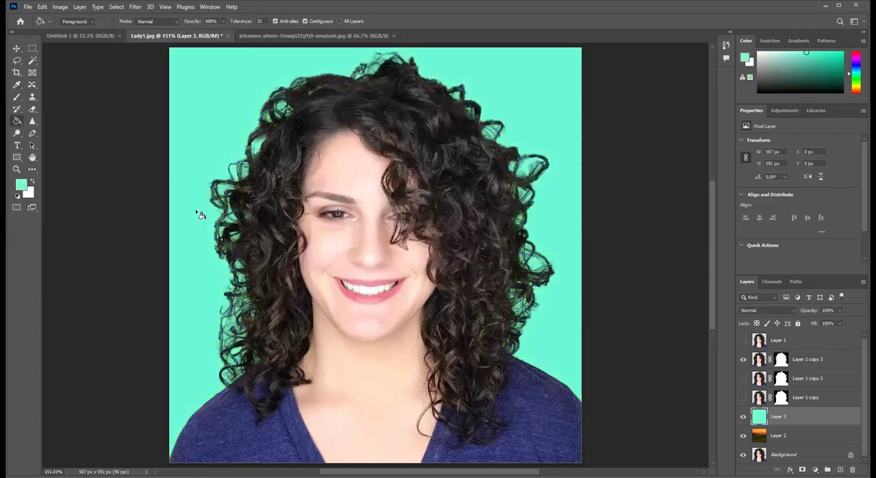
{"action": "left_click", "coordinate": [743, 416]}
{"action": "left_click", "coordinate": [744, 417]}
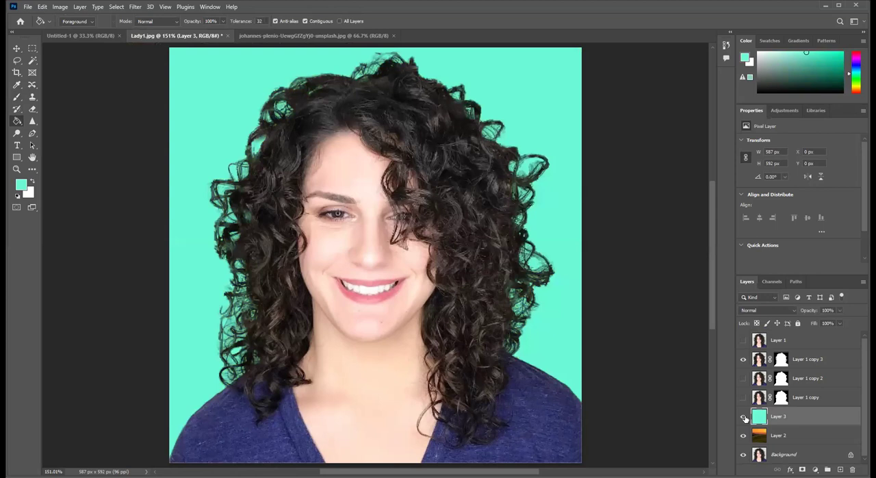